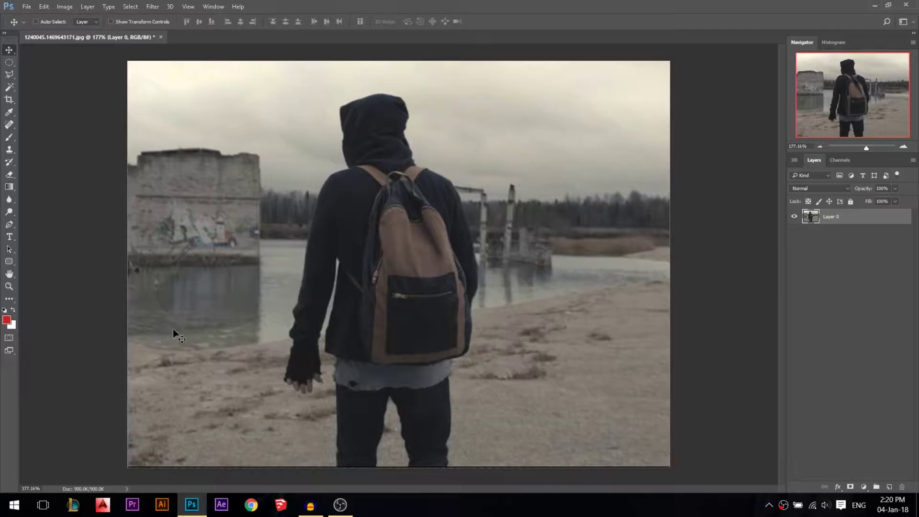
# Add a Curves adjustment layer and a Levels adjustment layer above the photo.
pyautogui.click(64, 7)
pyautogui.moveTo(85, 36)
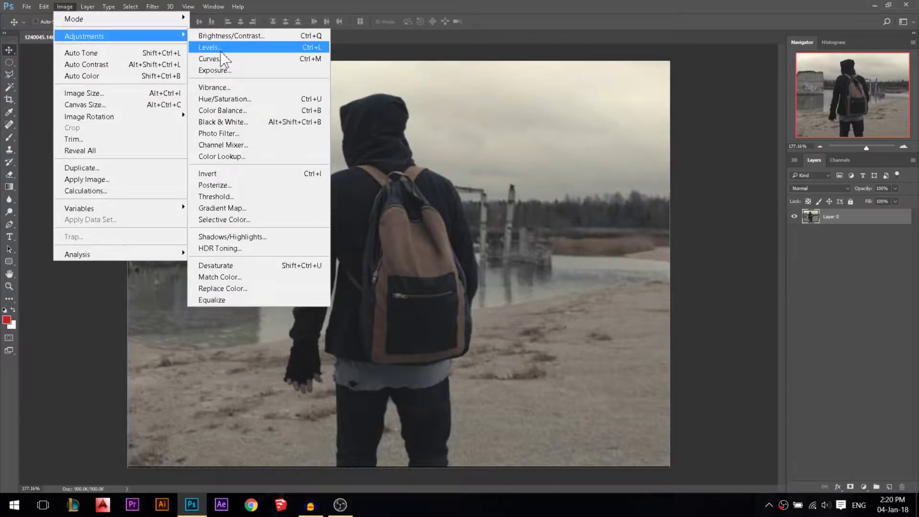
pyautogui.click(837, 296)
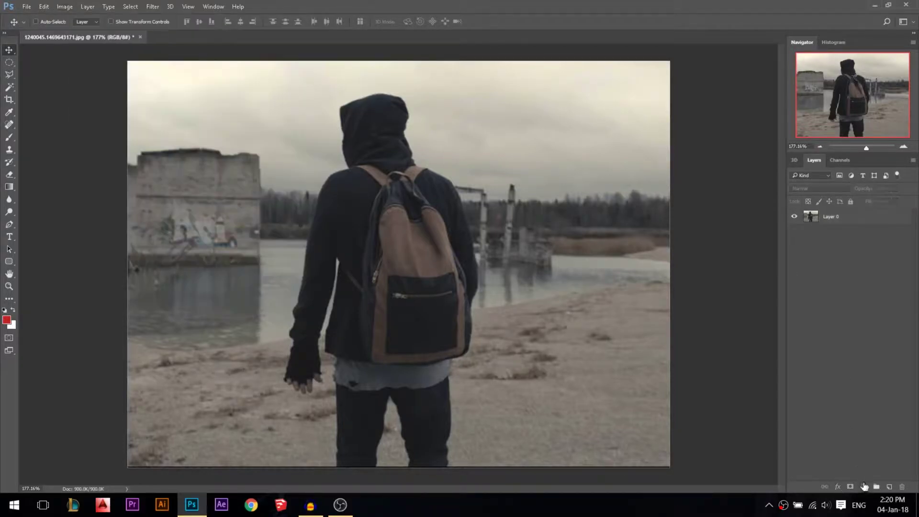
pyautogui.click(863, 487)
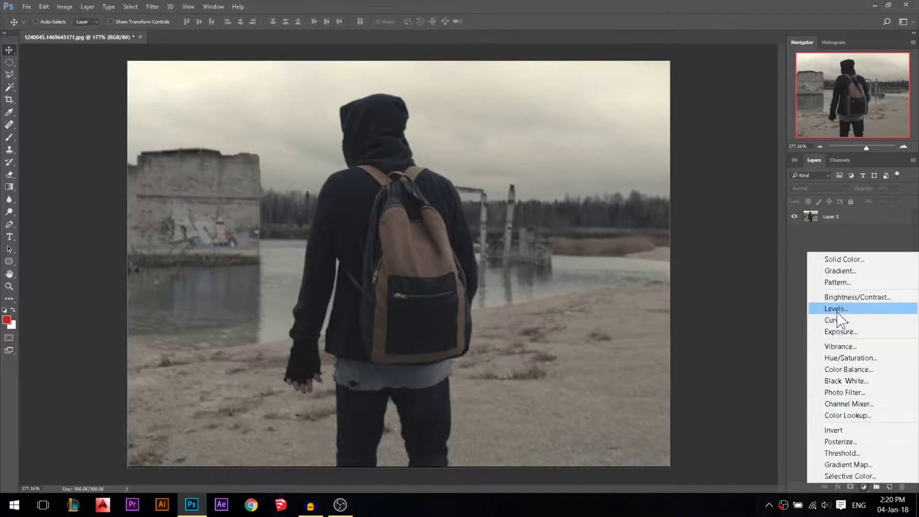
pyautogui.click(835, 320)
pyautogui.click(863, 486)
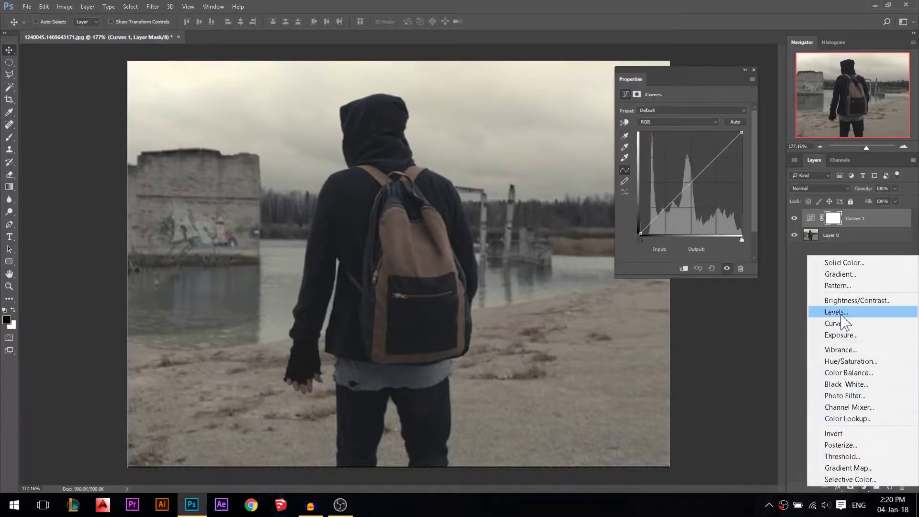
pyautogui.click(841, 313)
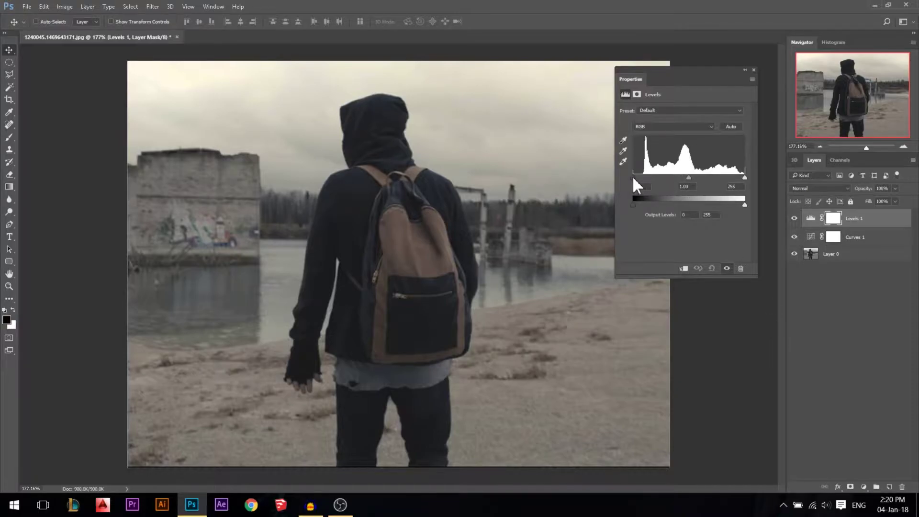
# Test the Levels black and white input sliders and the curve's black and white points.
pyautogui.moveTo(632, 177)
pyautogui.mouseDown()
pyautogui.moveTo(669, 177)
pyautogui.moveTo(631, 179)
pyautogui.mouseUp()
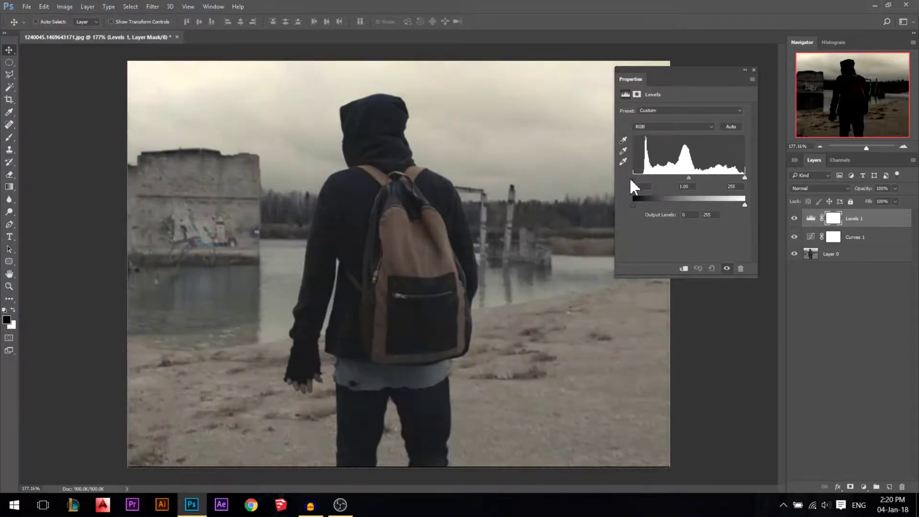
pyautogui.click(817, 239)
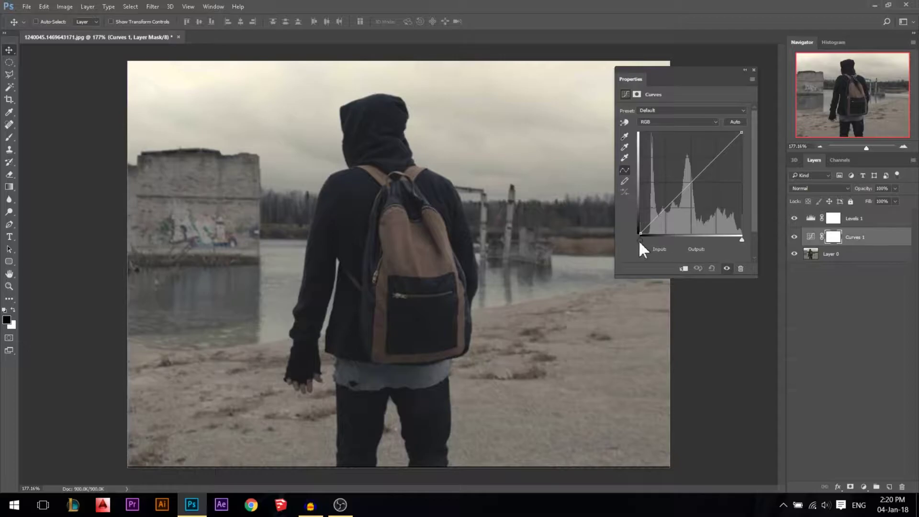
pyautogui.moveTo(639, 240)
pyautogui.mouseDown()
pyautogui.moveTo(661, 241)
pyautogui.moveTo(634, 244)
pyautogui.mouseUp()
pyautogui.moveTo(739, 136)
pyautogui.mouseDown()
pyautogui.moveTo(711, 134)
pyautogui.moveTo(740, 134)
pyautogui.mouseUp()
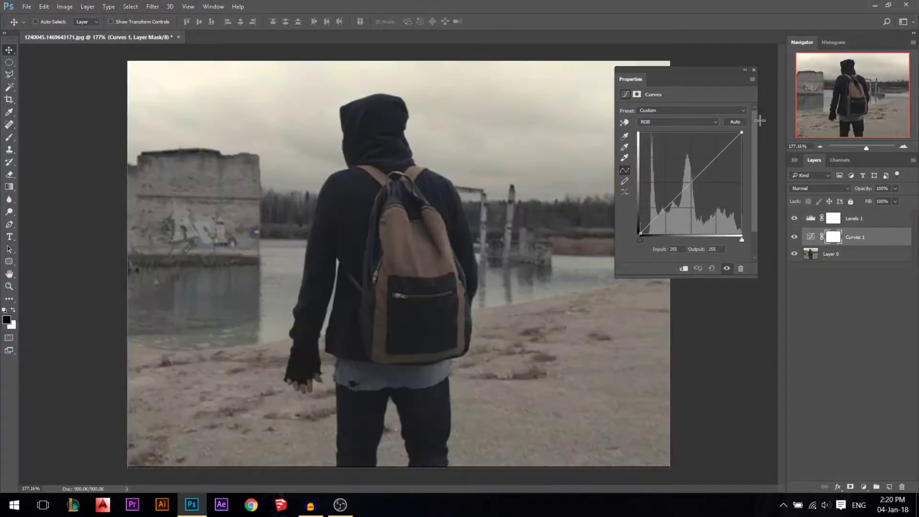
pyautogui.click(811, 221)
pyautogui.moveTo(743, 177)
pyautogui.mouseDown()
pyautogui.moveTo(712, 177)
pyautogui.moveTo(744, 178)
pyautogui.mouseUp()
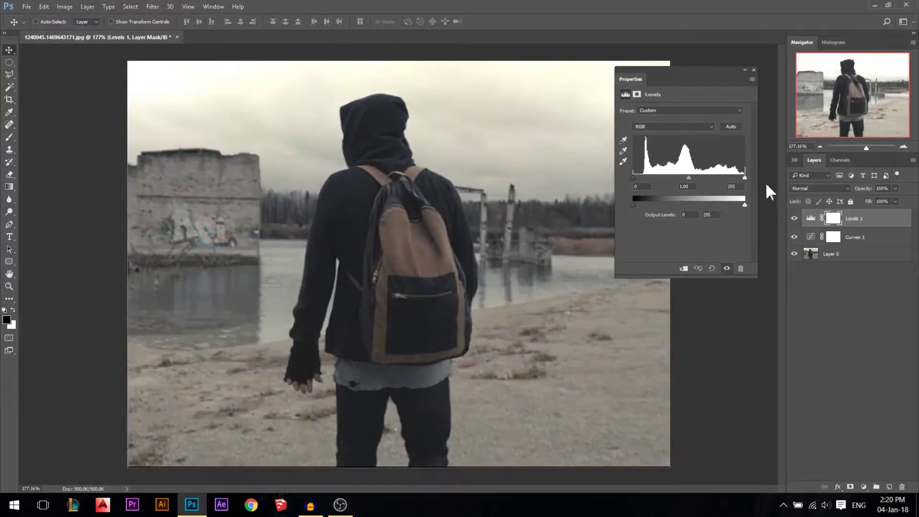
# Try a midtone curve drag, set Levels midtone back to 1.00, and test the highlight output settings.
pyautogui.click(813, 241)
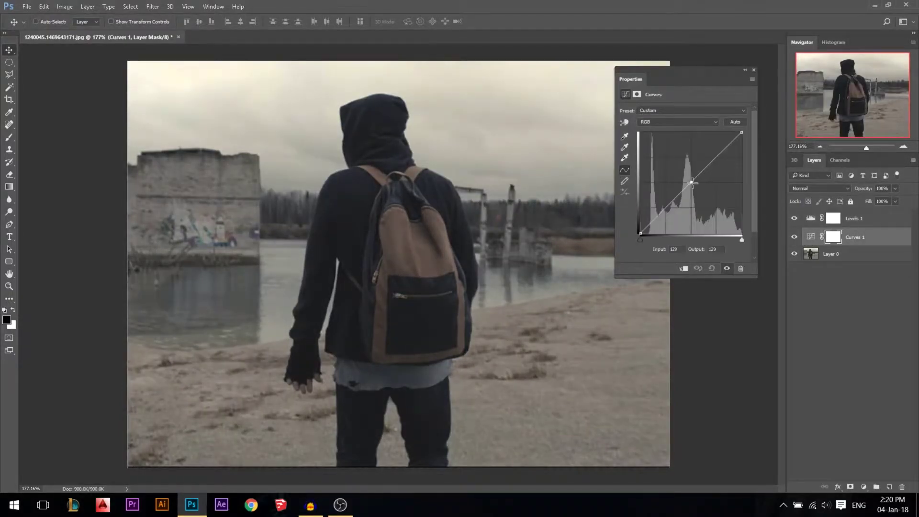
pyautogui.moveTo(691, 182); pyautogui.dragTo(716, 181)
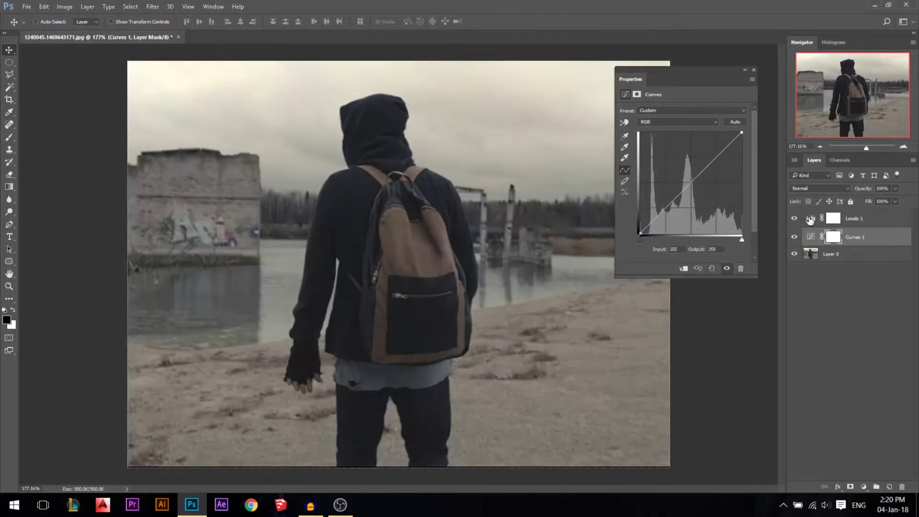
pyautogui.click(811, 218)
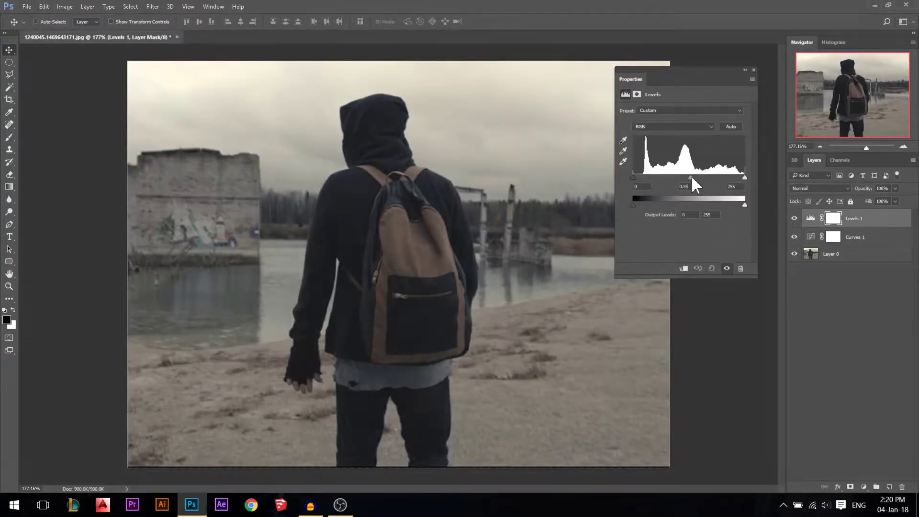
pyautogui.moveTo(690, 178); pyautogui.dragTo(688, 178)
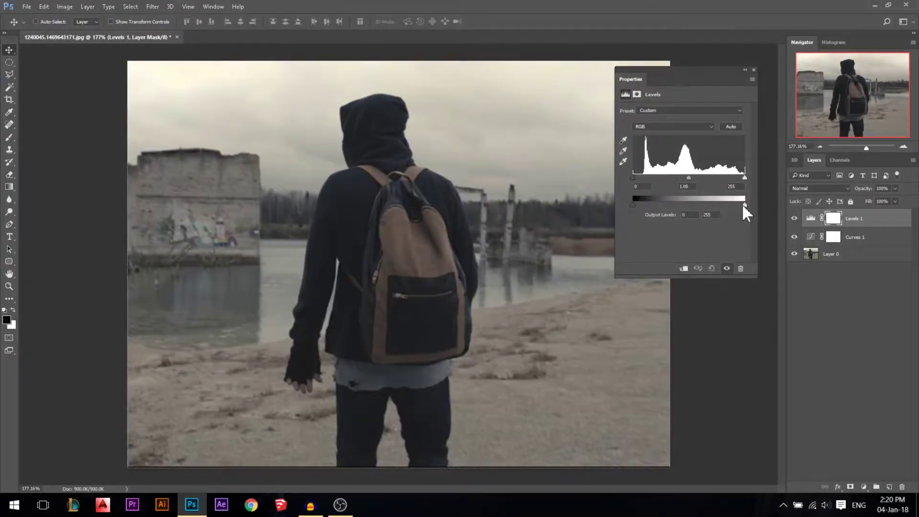
pyautogui.moveTo(745, 204)
pyautogui.mouseDown()
pyautogui.moveTo(712, 205)
pyautogui.moveTo(755, 203)
pyautogui.mouseUp()
pyautogui.click(809, 237)
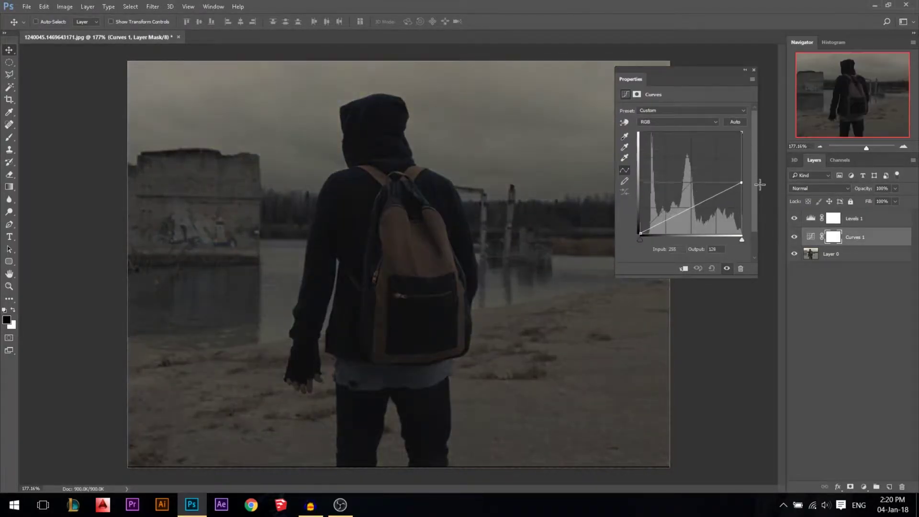
pyautogui.moveTo(741, 134); pyautogui.dragTo(778, 122)
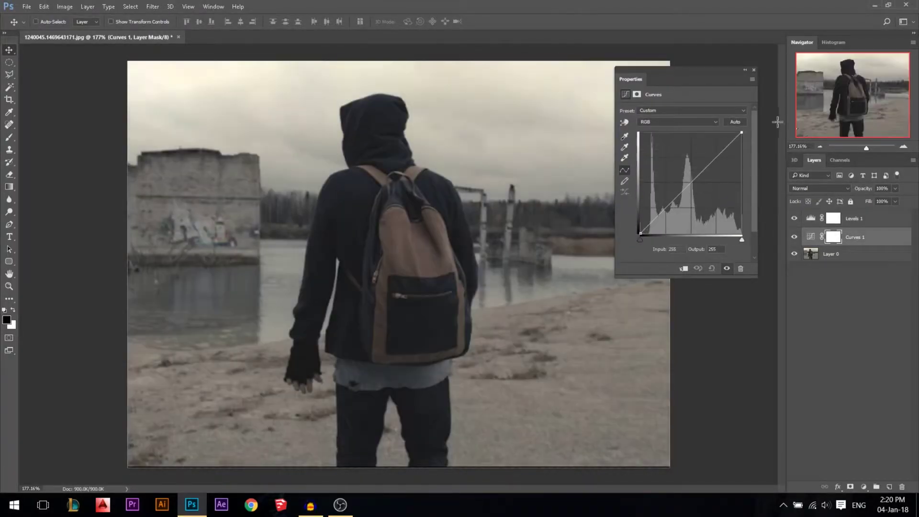
# Drag the RGB curve steeply for a yellow-sky, blue-ground solarised look, then close Properties.
pyautogui.click(812, 219)
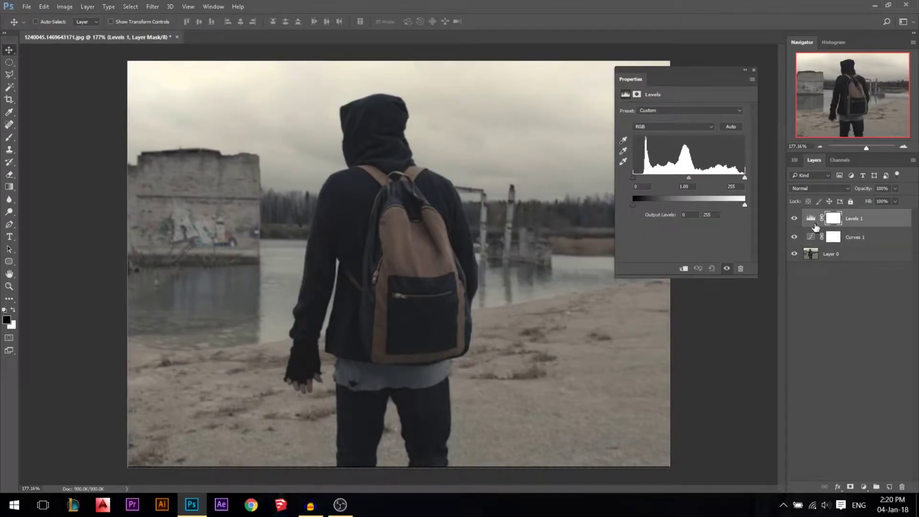
pyautogui.click(808, 211)
pyautogui.click(812, 235)
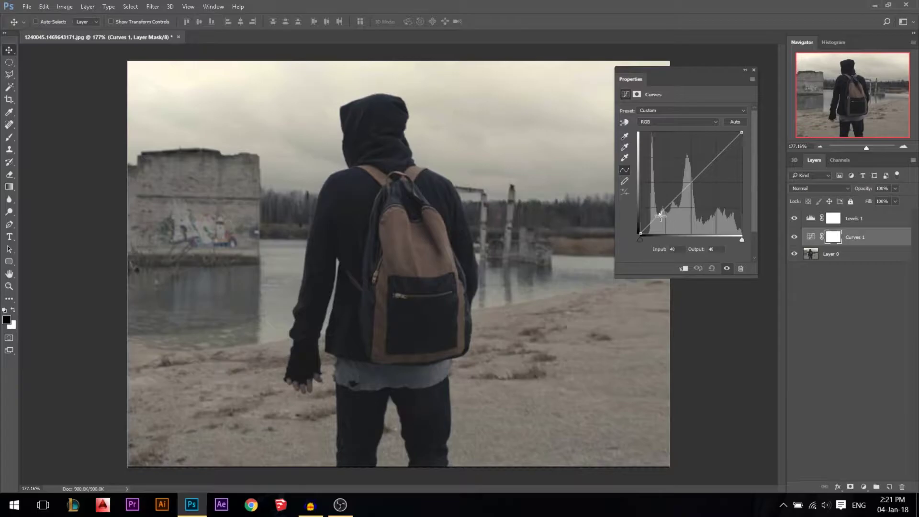
pyautogui.moveTo(662, 212)
pyautogui.mouseDown()
pyautogui.moveTo(713, 173)
pyautogui.moveTo(715, 157)
pyautogui.mouseUp()
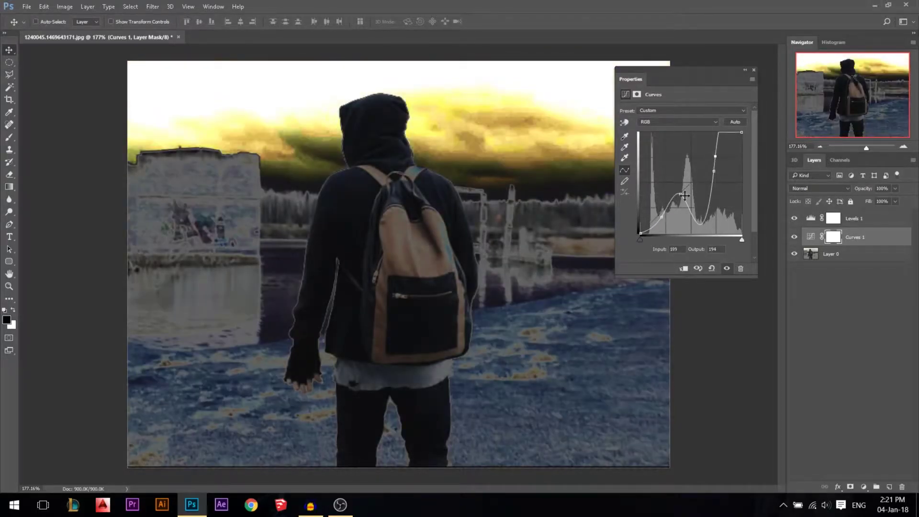
pyautogui.click(754, 69)
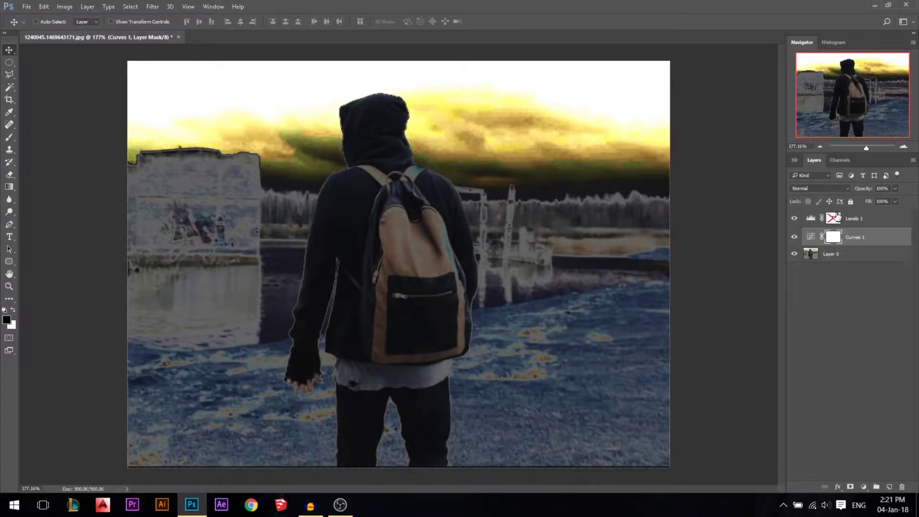
# Delete the Levels 1 and Curves 1 adjustment layers and select the photo's base layer.
pyautogui.click(844, 215)
pyautogui.press('Delete')
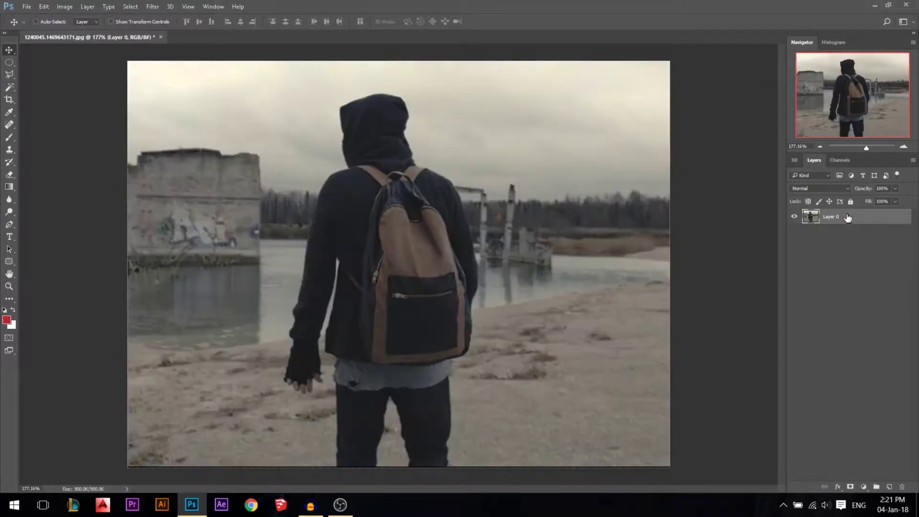
pyautogui.click(70, 5)
pyautogui.moveTo(85, 36)
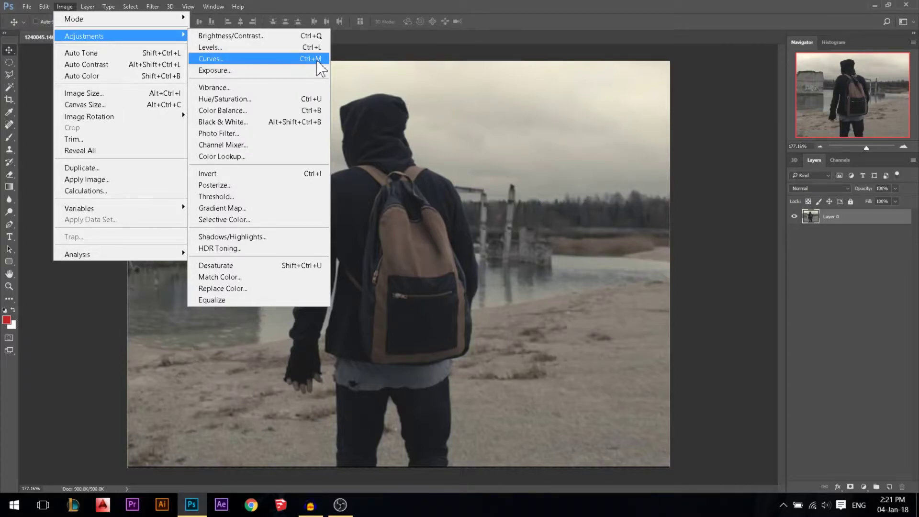
pyautogui.click(849, 281)
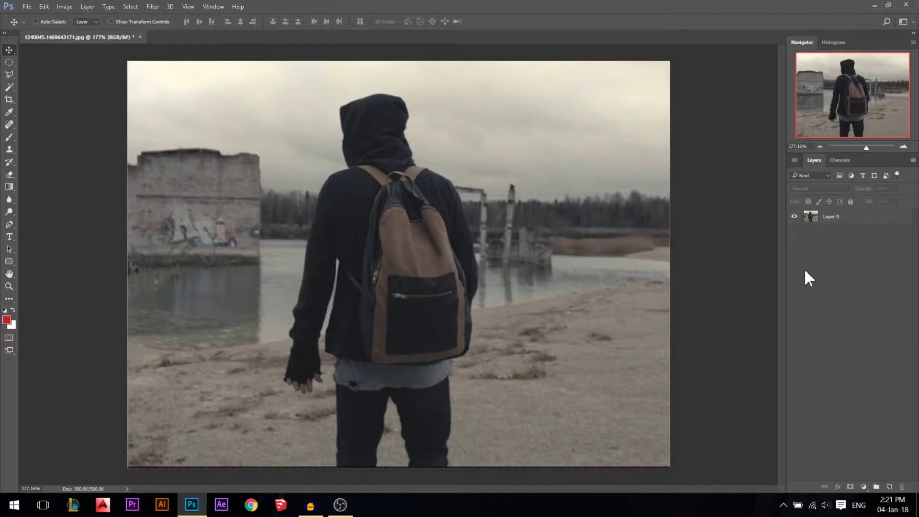
pyautogui.press('ctrl')
pyautogui.click(839, 217)
# Open Curves on the photo with Ctrl+M, test a midtone point, then draw a freehand curve.
pyautogui.hotkey('ctrl', 'm')
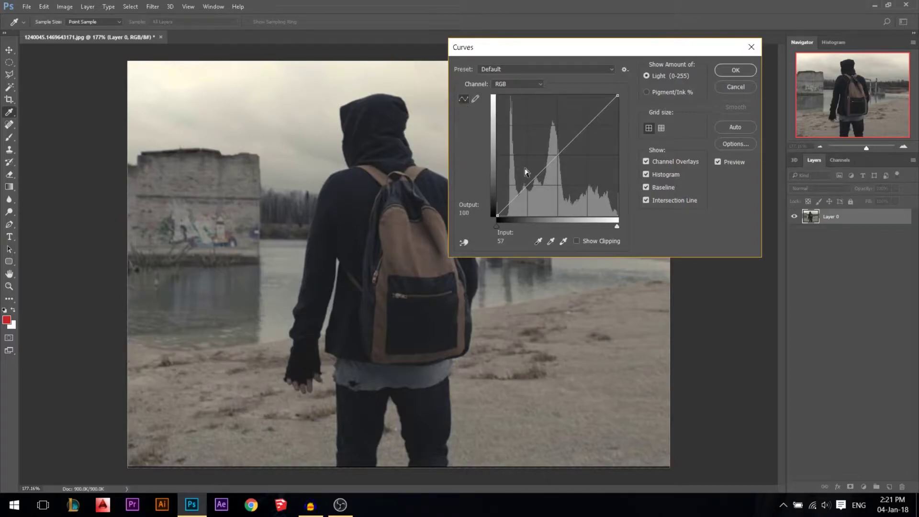
pyautogui.moveTo(525, 189); pyautogui.dragTo(530, 163)
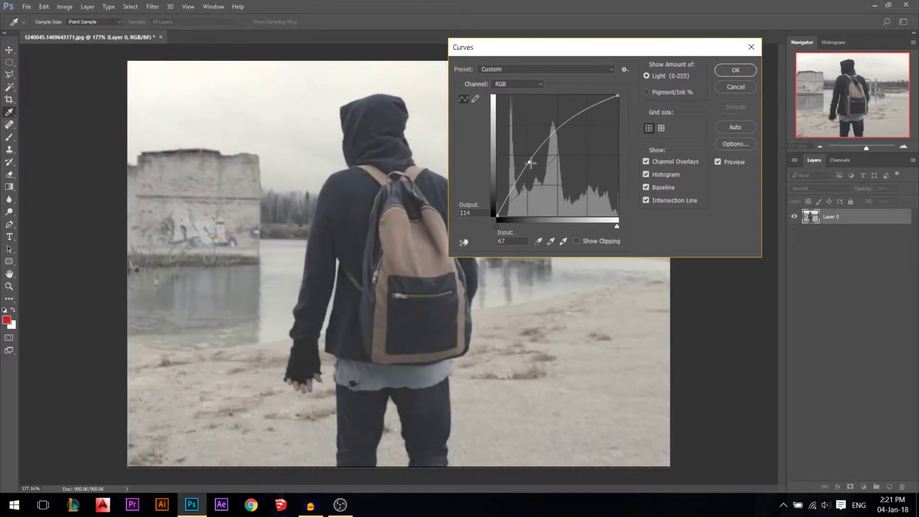
pyautogui.moveTo(530, 163); pyautogui.dragTo(529, 446)
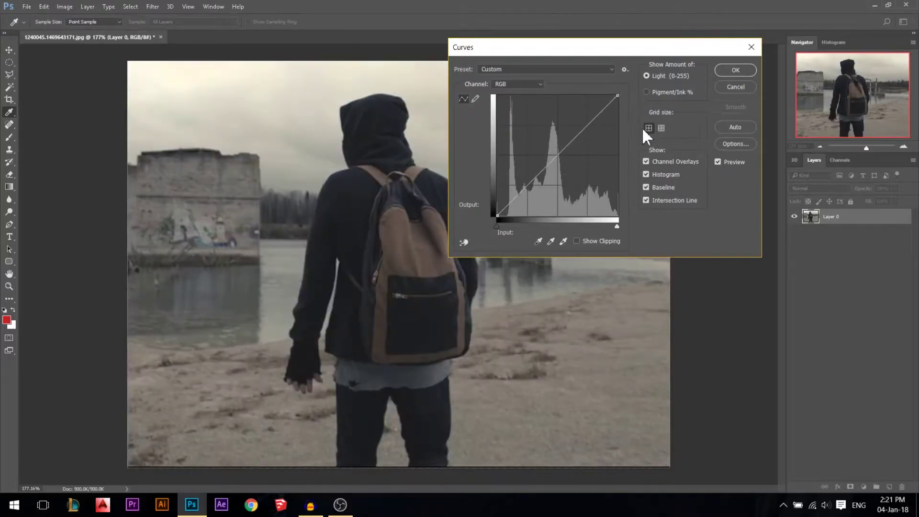
pyautogui.click(474, 98)
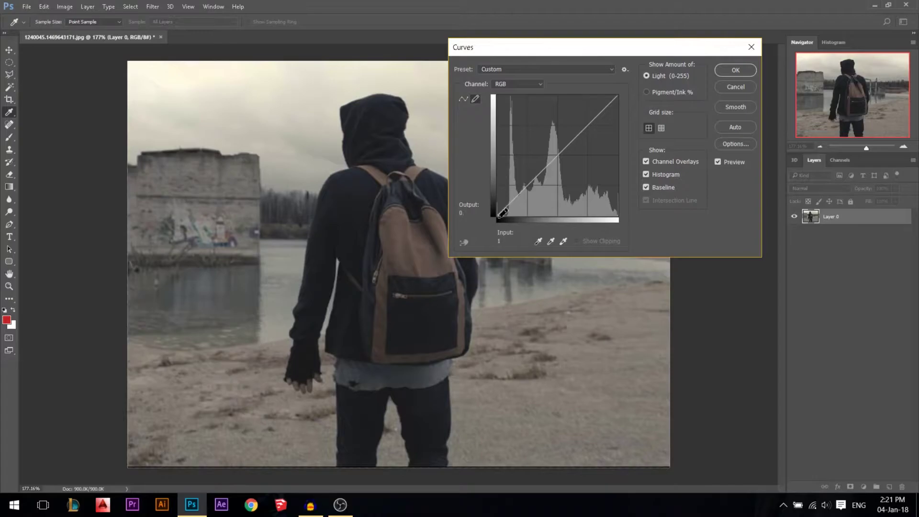
pyautogui.moveTo(502, 213)
pyautogui.mouseDown()
pyautogui.moveTo(578, 130)
pyautogui.moveTo(629, 93)
pyautogui.mouseUp()
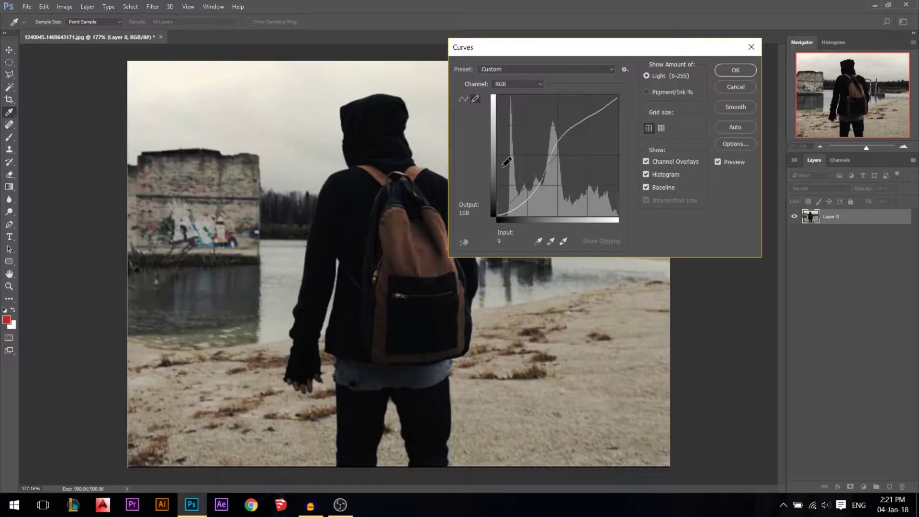
# Reset the curve, bring back the contrast curve to compare, then reset it again.
pyautogui.click(742, 86)
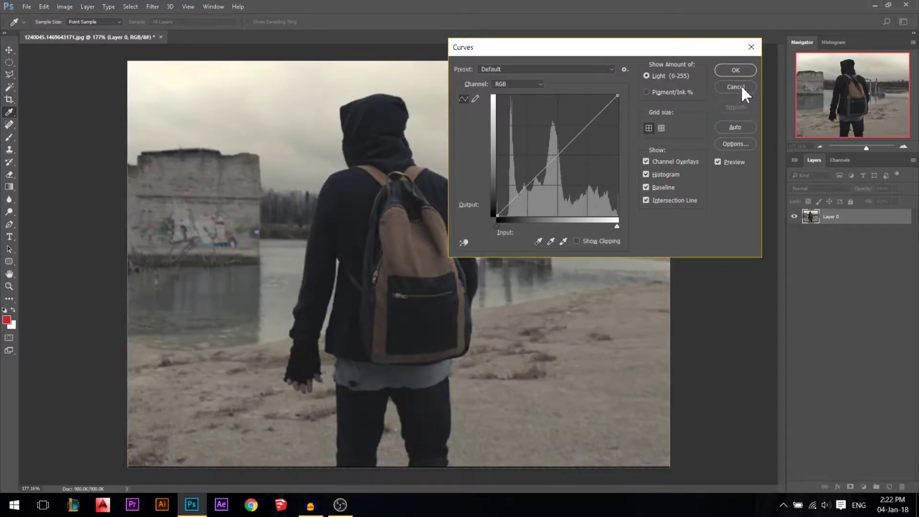
pyautogui.click(727, 130)
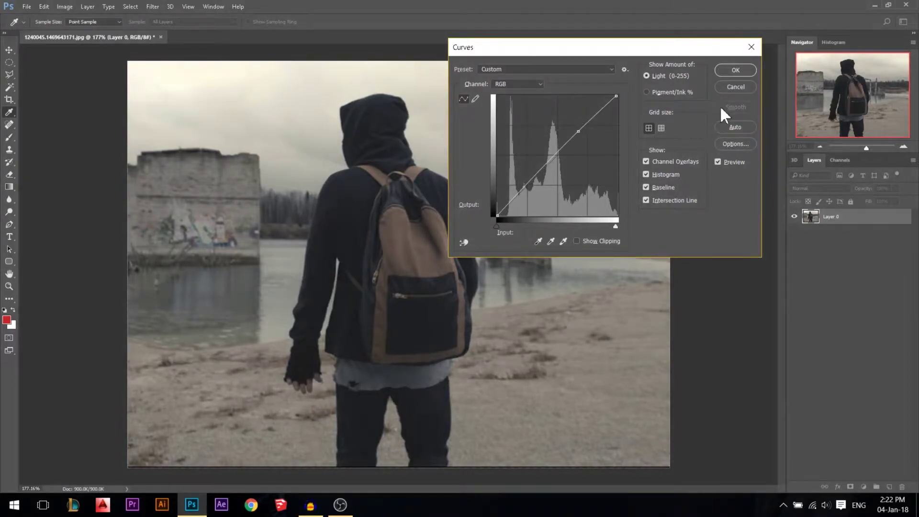
pyautogui.click(735, 90)
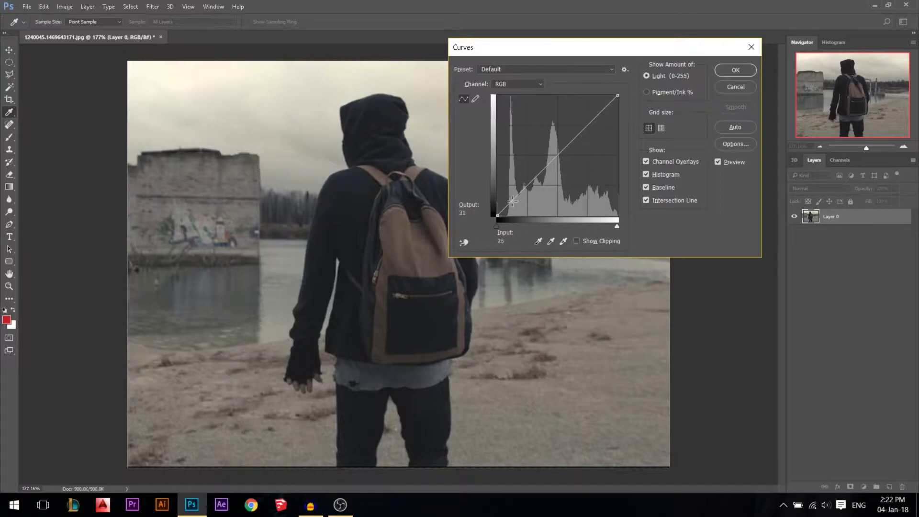
# Show the histogram, move the black point in, and test lowering then restoring the white point.
pyautogui.click(646, 173)
pyautogui.click(646, 174)
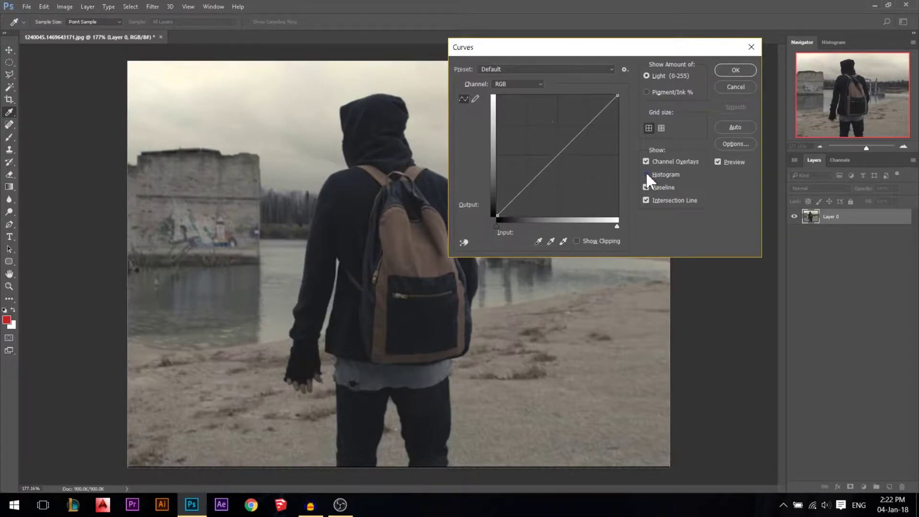
pyautogui.click(646, 174)
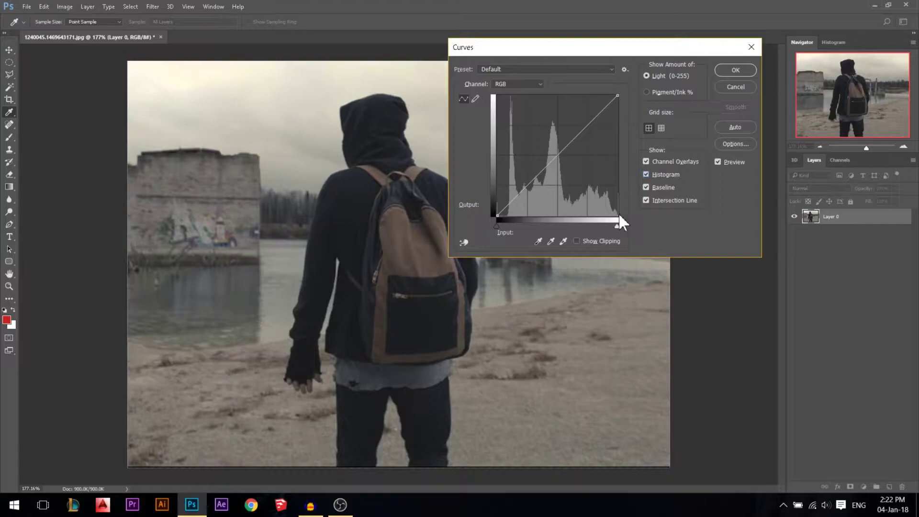
pyautogui.click(499, 217)
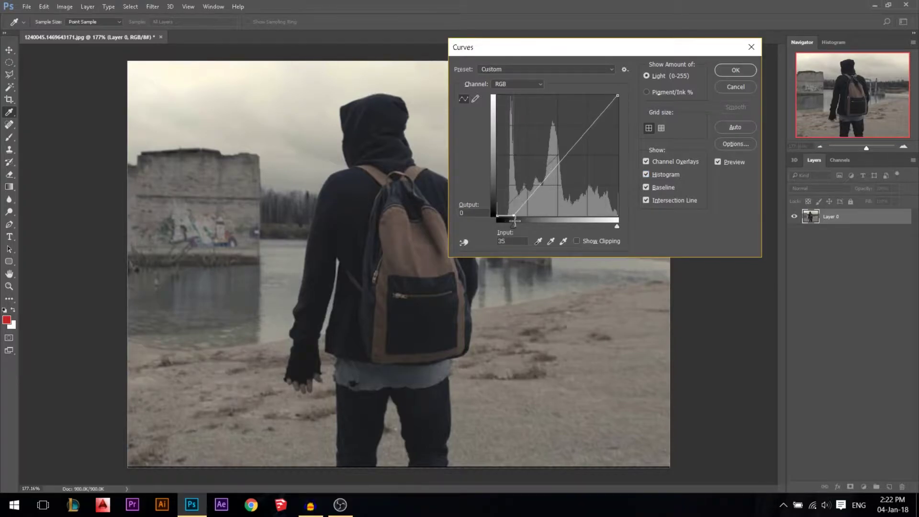
pyautogui.moveTo(496, 215)
pyautogui.mouseDown()
pyautogui.moveTo(527, 215)
pyautogui.moveTo(497, 217)
pyautogui.mouseUp()
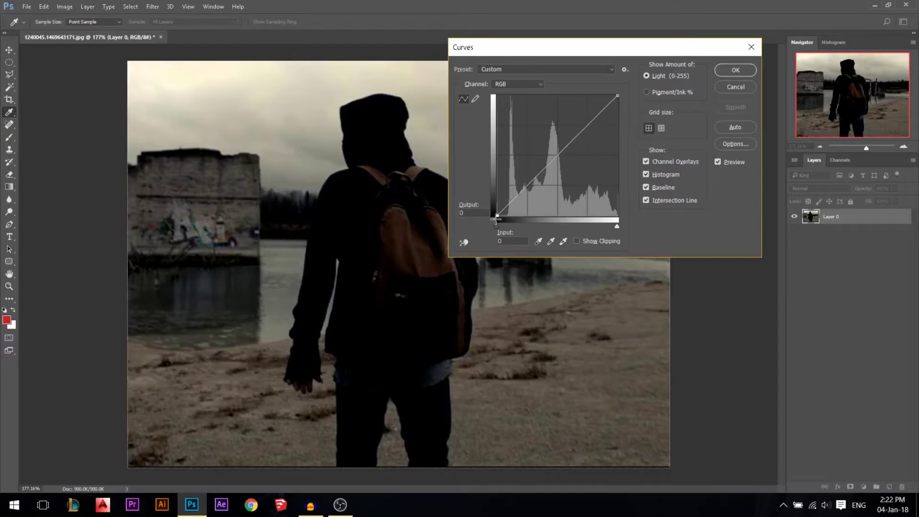
pyautogui.moveTo(619, 97); pyautogui.dragTo(617, 156)
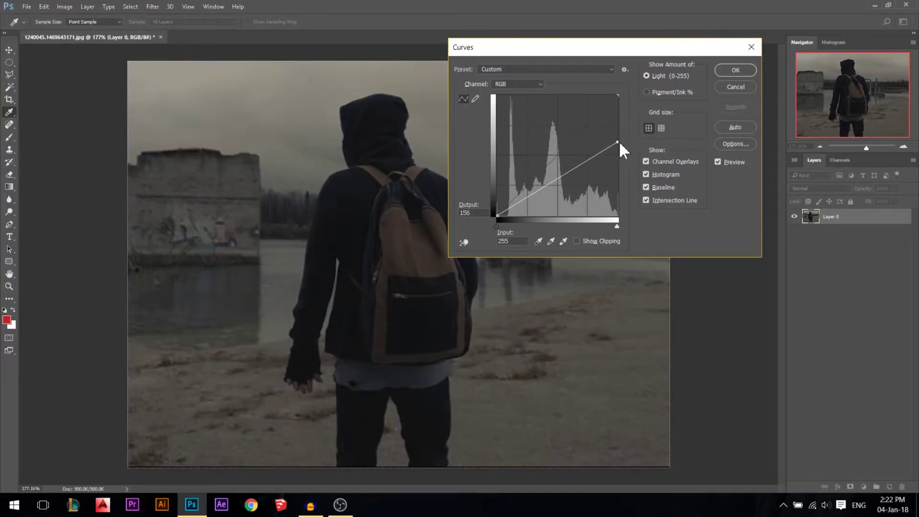
pyautogui.moveTo(619, 141); pyautogui.dragTo(617, 96)
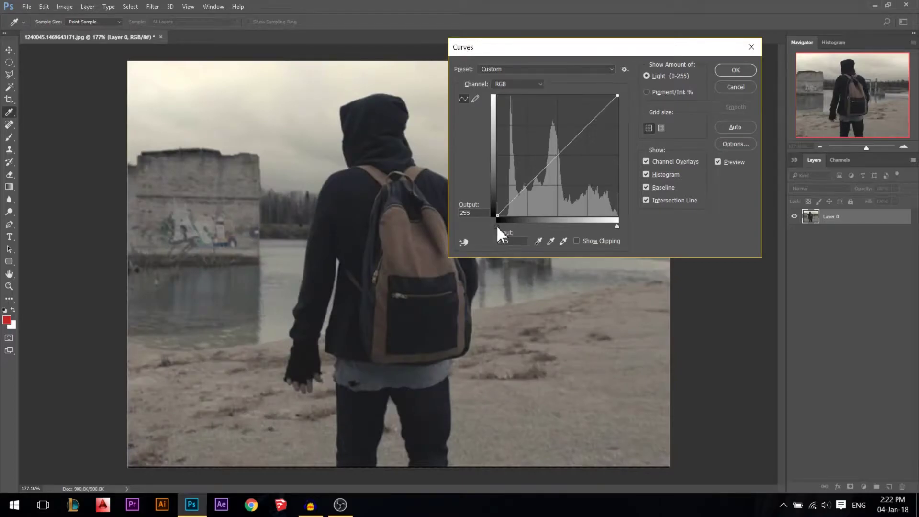
pyautogui.moveTo(496, 225)
pyautogui.mouseDown()
pyautogui.moveTo(522, 226)
pyautogui.moveTo(491, 224)
pyautogui.mouseUp()
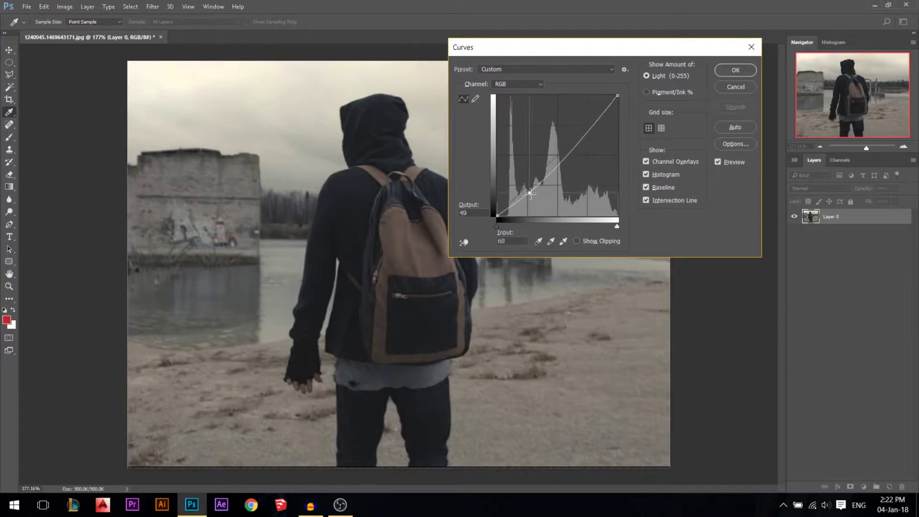
# Add and remove trial shadow, midtone and highlight points on the curve.
pyautogui.moveTo(529, 184); pyautogui.dragTo(530, 194)
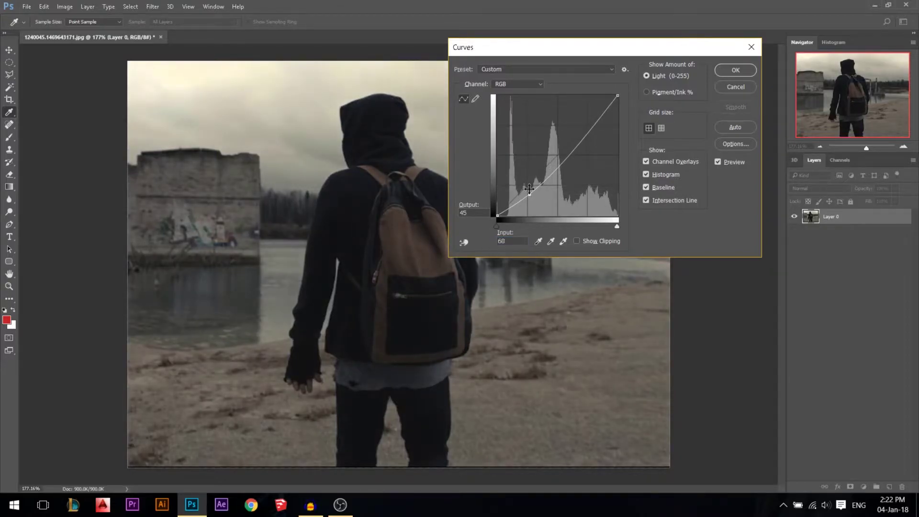
pyautogui.moveTo(529, 194); pyautogui.dragTo(550, 242)
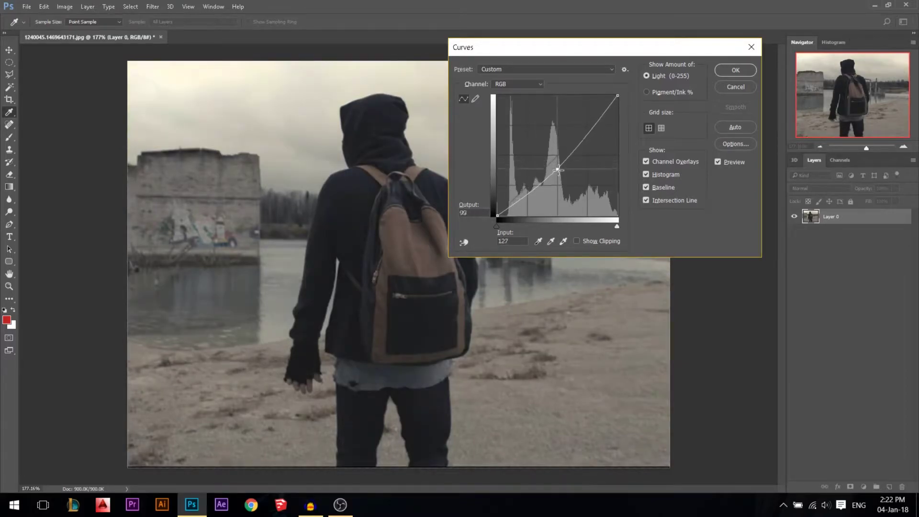
pyautogui.moveTo(559, 155); pyautogui.dragTo(558, 175)
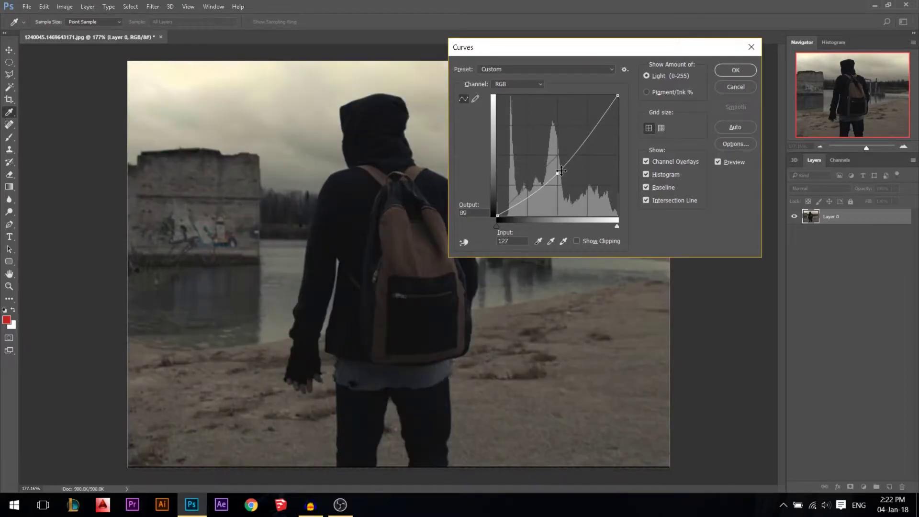
pyautogui.moveTo(558, 175); pyautogui.dragTo(548, 287)
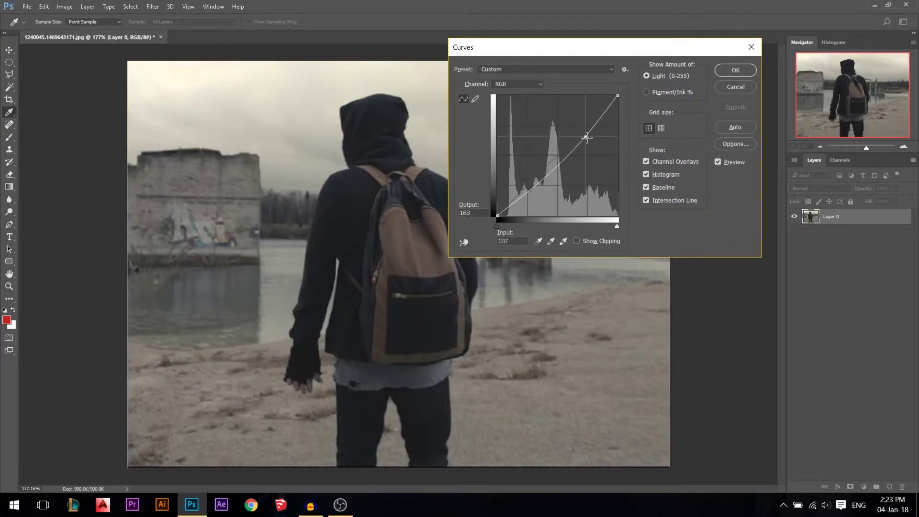
pyautogui.moveTo(588, 127); pyautogui.dragTo(587, 141)
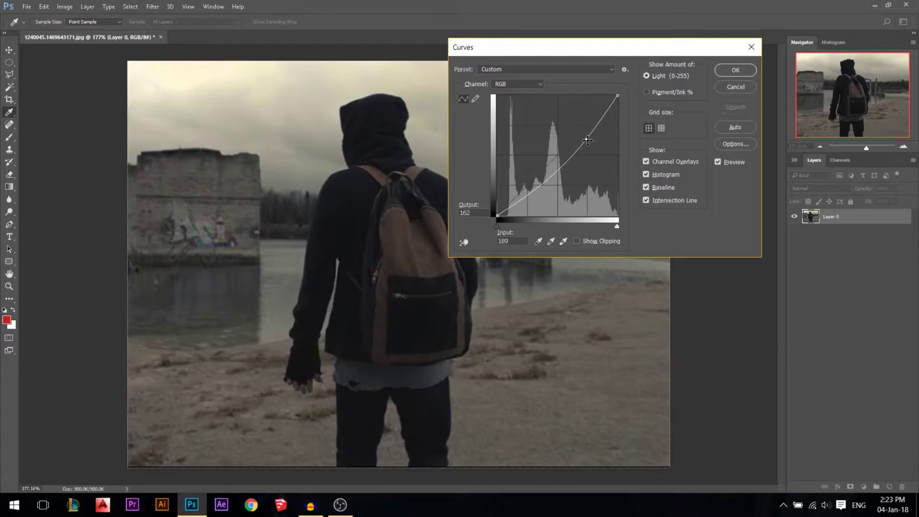
pyautogui.moveTo(587, 141); pyautogui.dragTo(420, 108)
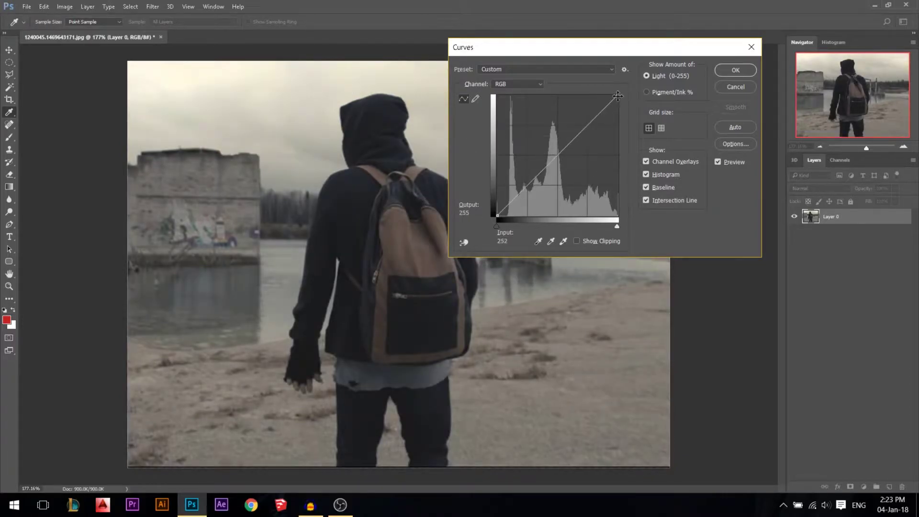
# Lower the top endpoint, raise a midtone point, then reset the curve to default.
pyautogui.moveTo(618, 96); pyautogui.dragTo(616, 125)
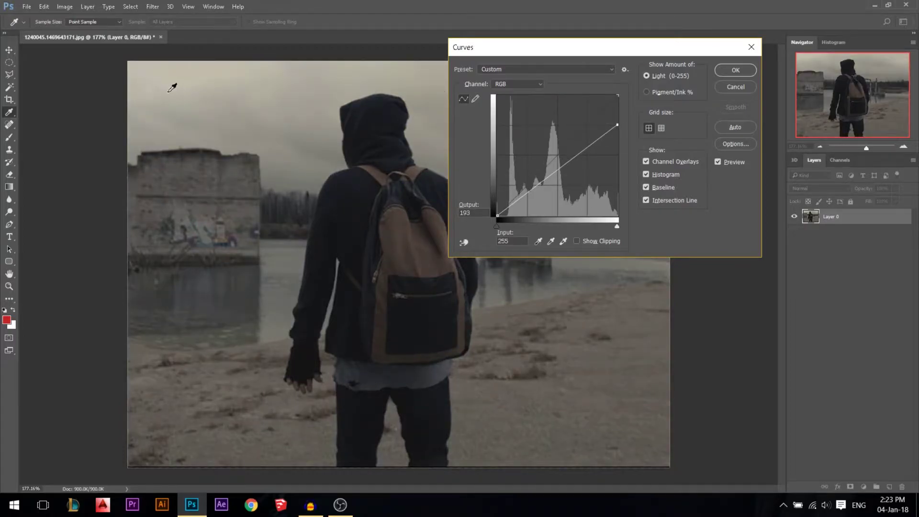
pyautogui.moveTo(617, 126); pyautogui.dragTo(622, 161)
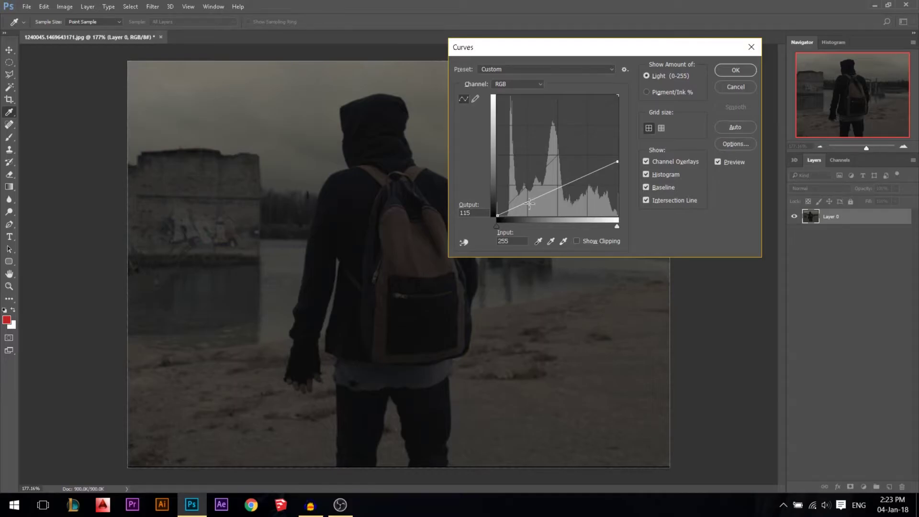
pyautogui.moveTo(529, 203); pyautogui.dragTo(565, 167)
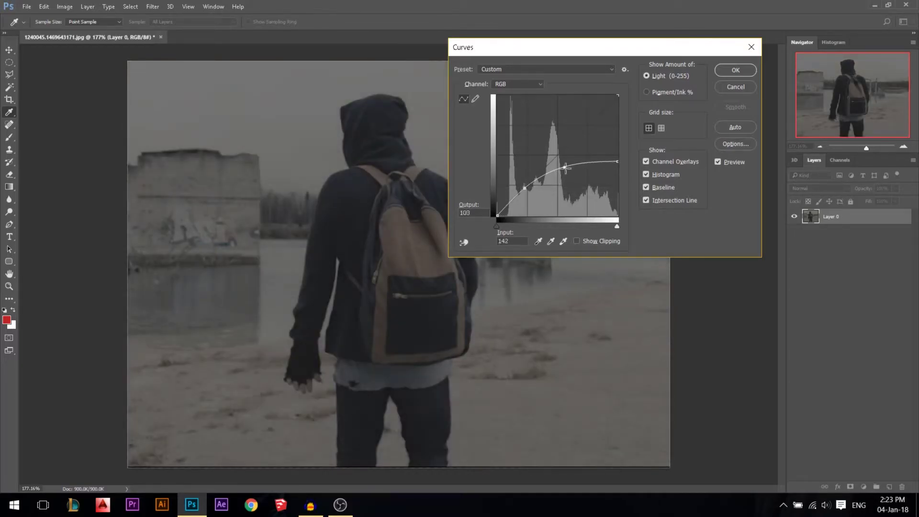
pyautogui.moveTo(565, 167); pyautogui.dragTo(560, 153)
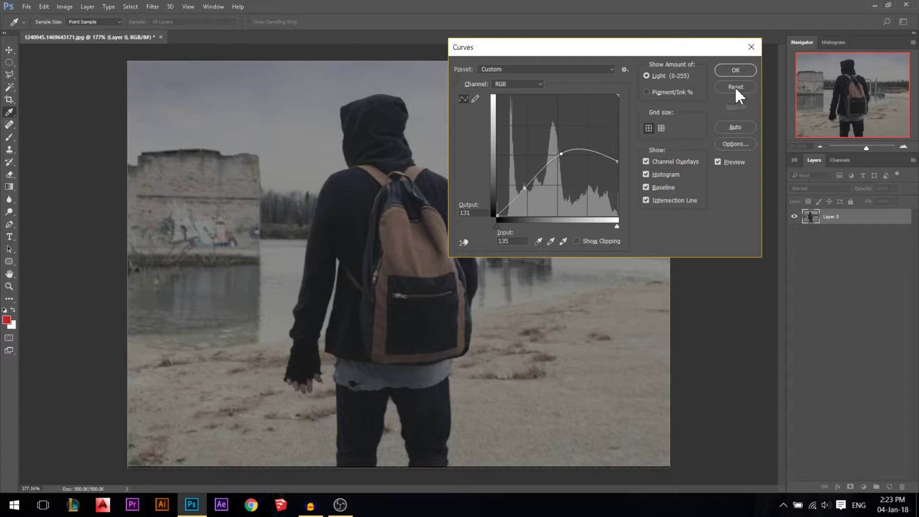
pyautogui.keyDown('alt'); pyautogui.click(734, 87); pyautogui.keyUp('alt')
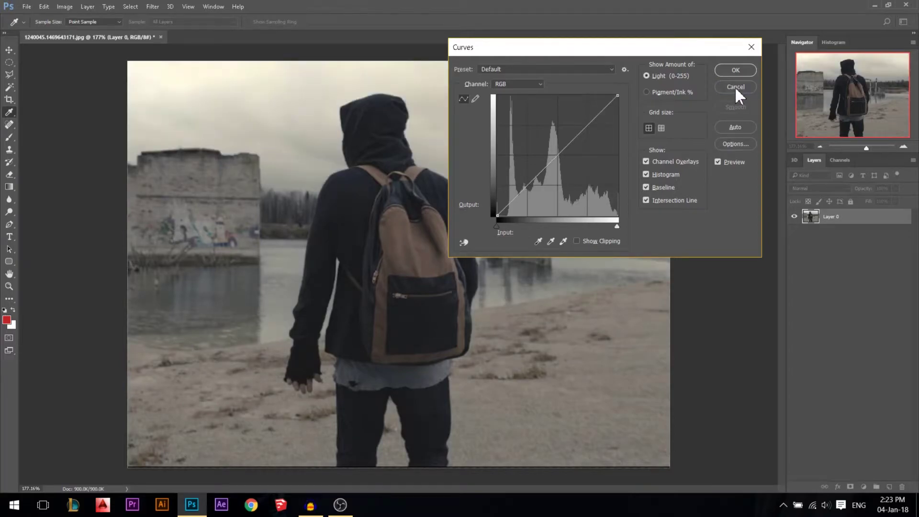
pyautogui.click(551, 242)
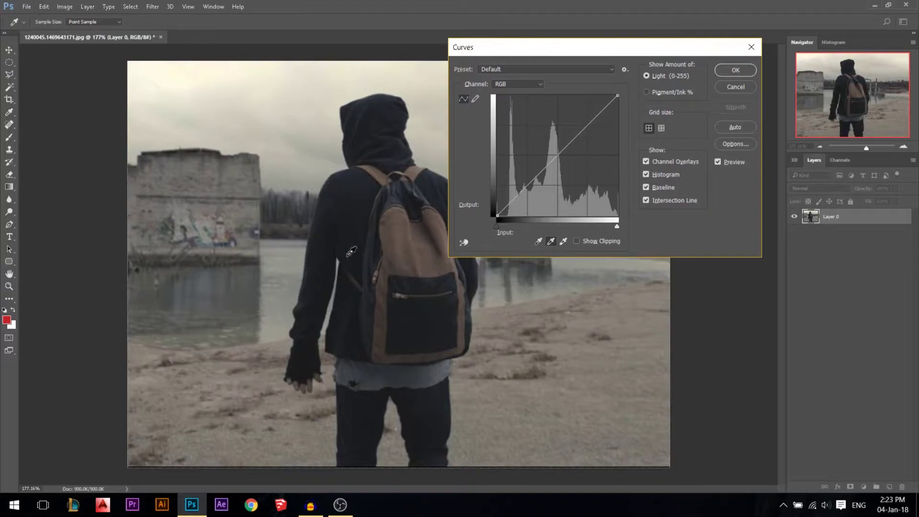
pyautogui.click(254, 265)
pyautogui.click(277, 240)
pyautogui.click(266, 354)
pyautogui.click(235, 243)
pyautogui.keyDown('alt'); pyautogui.click(735, 86); pyautogui.keyUp('alt')
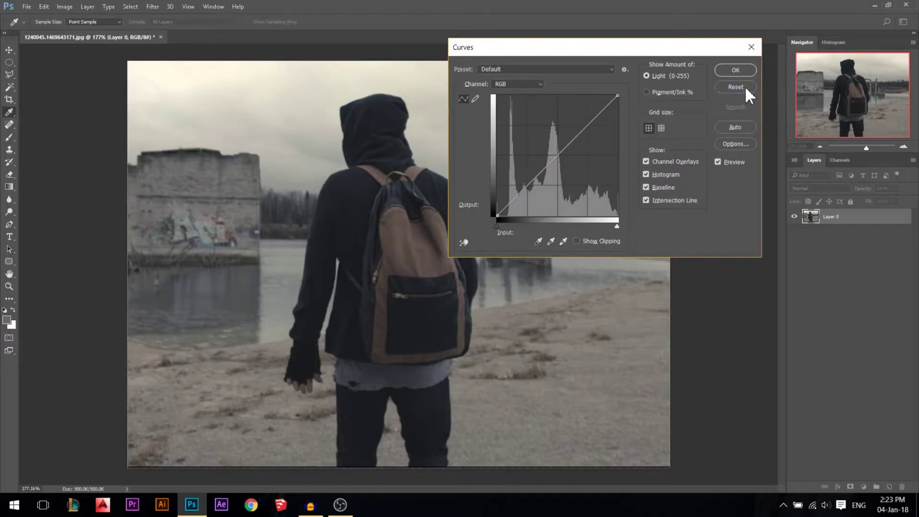
pyautogui.click(538, 242)
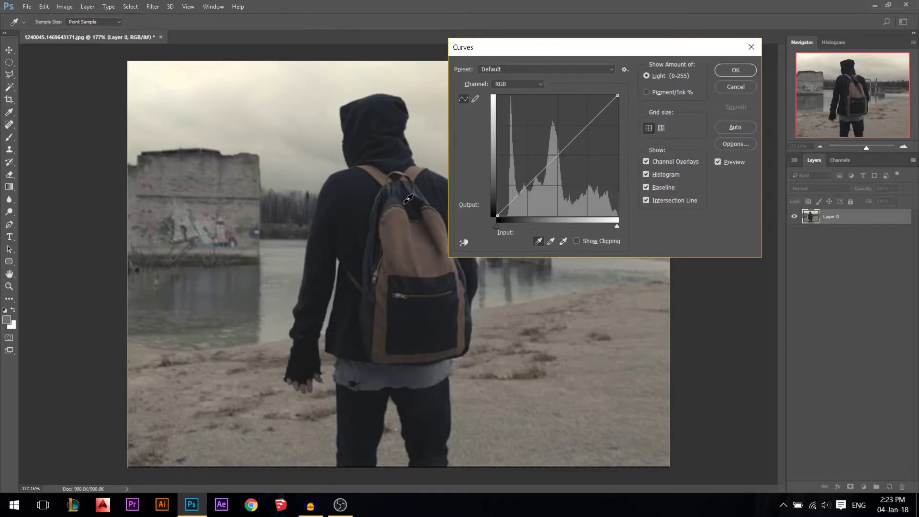
pyautogui.click(397, 197)
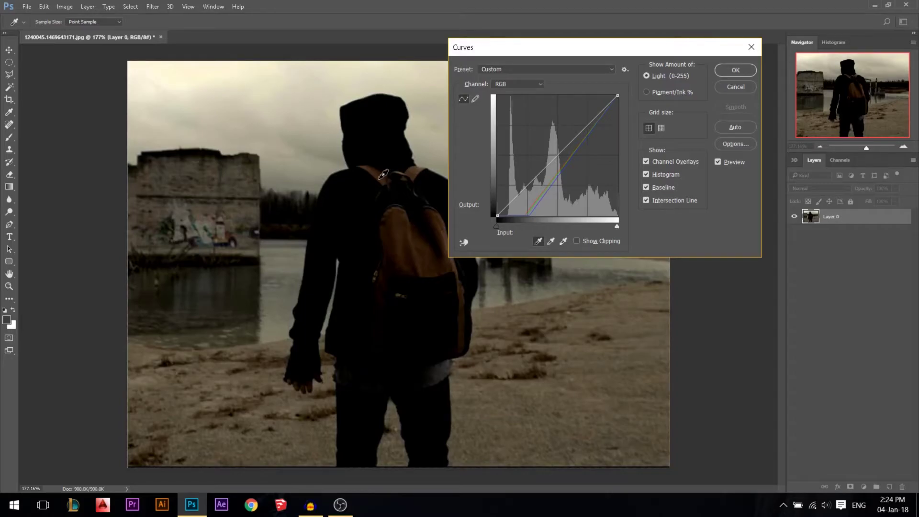
pyautogui.keyDown('alt'); pyautogui.click(733, 87); pyautogui.keyUp('alt')
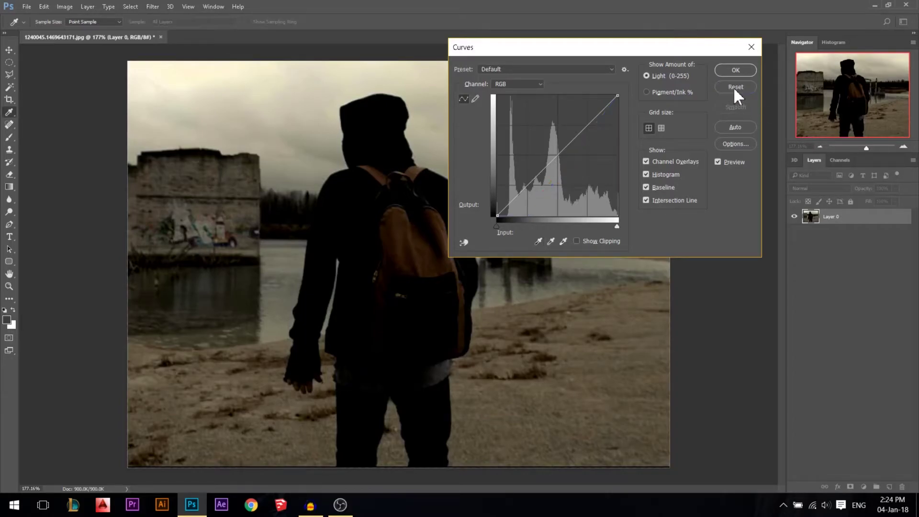
pyautogui.click(562, 242)
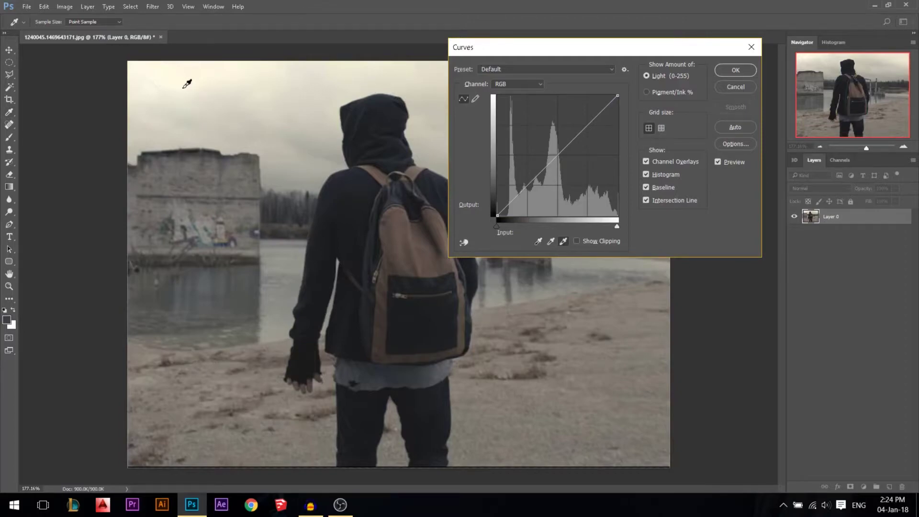
pyautogui.click(171, 70)
pyautogui.click(351, 239)
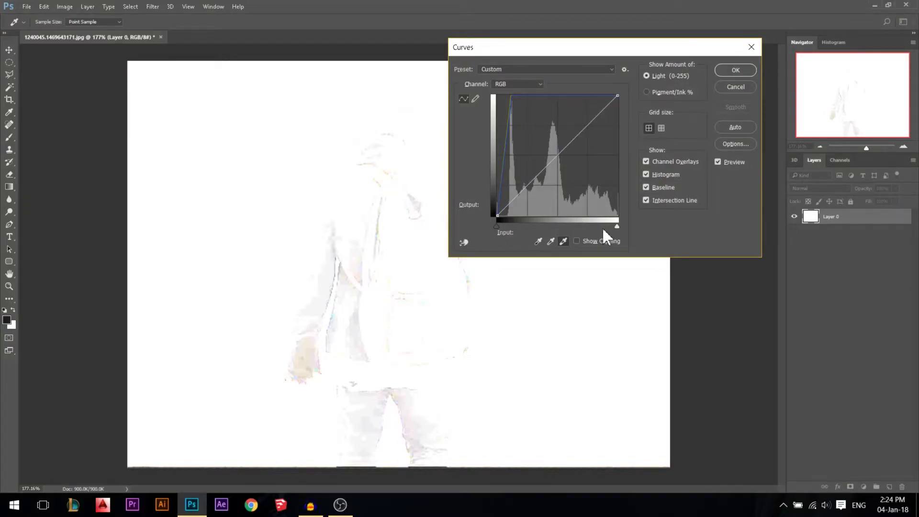
pyautogui.keyDown('alt'); pyautogui.click(736, 86); pyautogui.keyUp('alt')
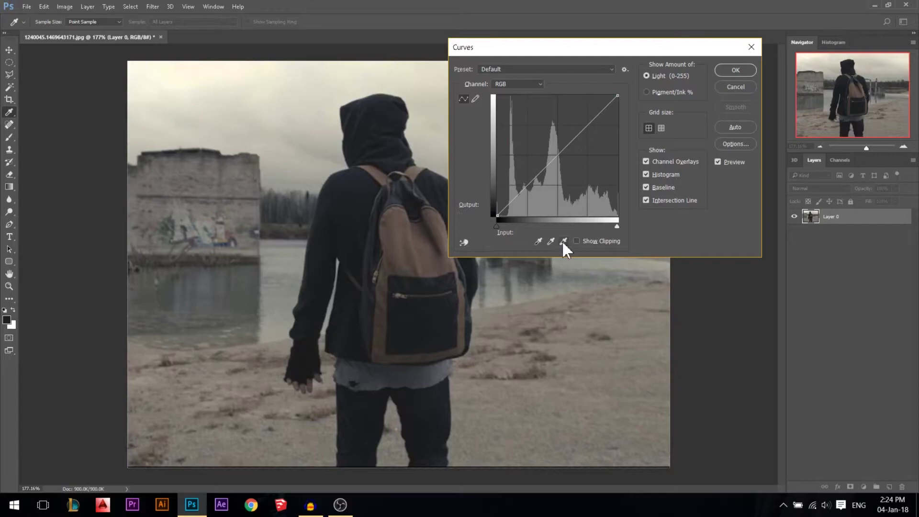
# Use the on-image tool to set points on the jacket and sky, then drag shadows down into an S-curve.
pyautogui.click(464, 244)
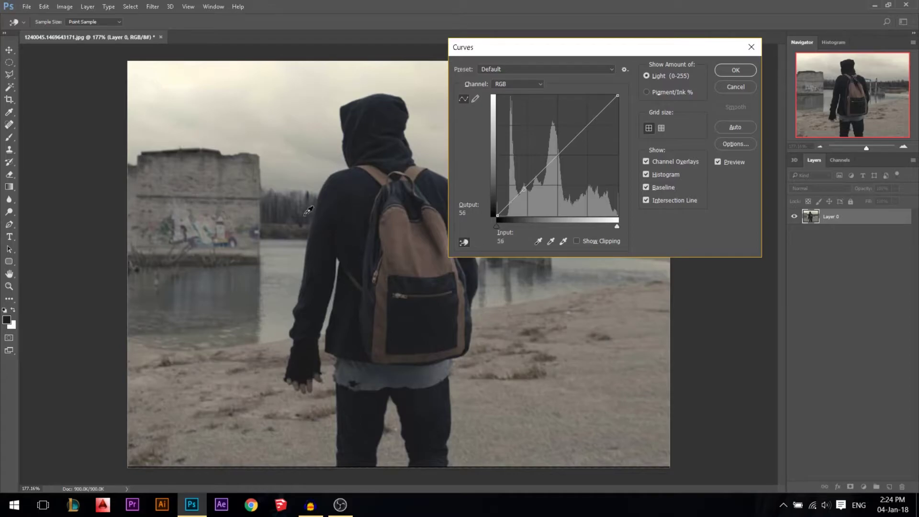
pyautogui.keyDown('ctrl'); pyautogui.click(354, 246); pyautogui.keyUp('ctrl')
pyautogui.moveTo(353, 247); pyautogui.dragTo(352, 240)
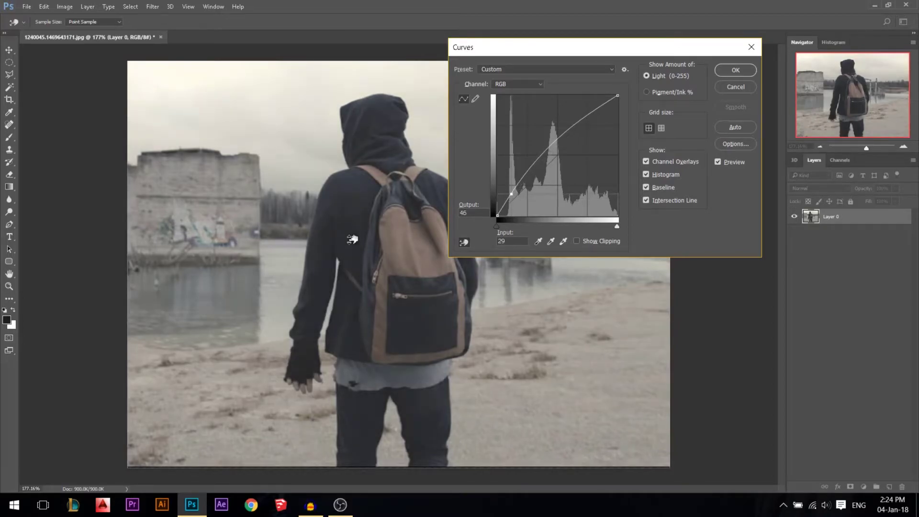
pyautogui.moveTo(353, 240); pyautogui.dragTo(353, 239)
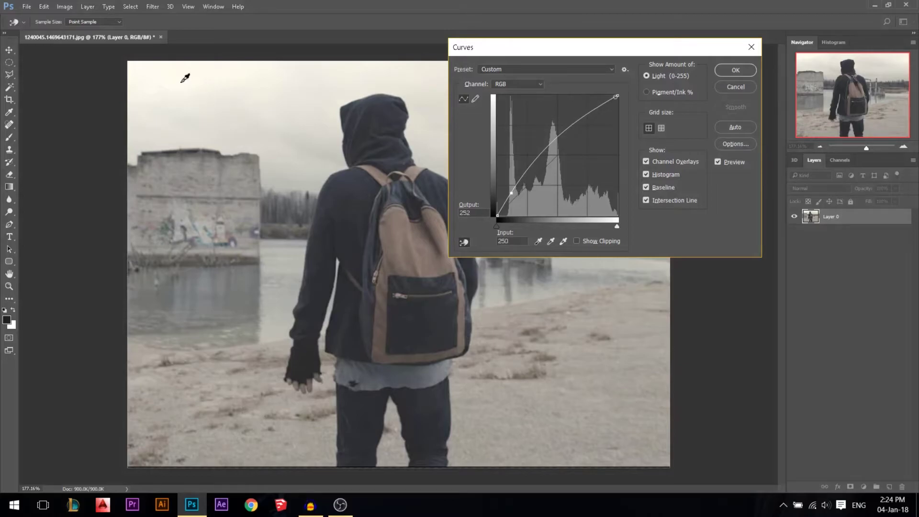
pyautogui.moveTo(226, 112); pyautogui.dragTo(229, 126)
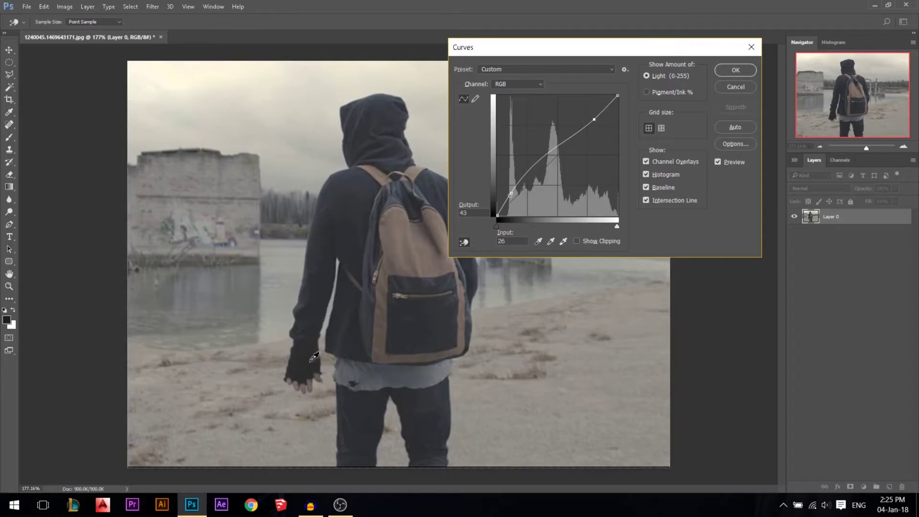
pyautogui.moveTo(322, 266); pyautogui.dragTo(329, 280)
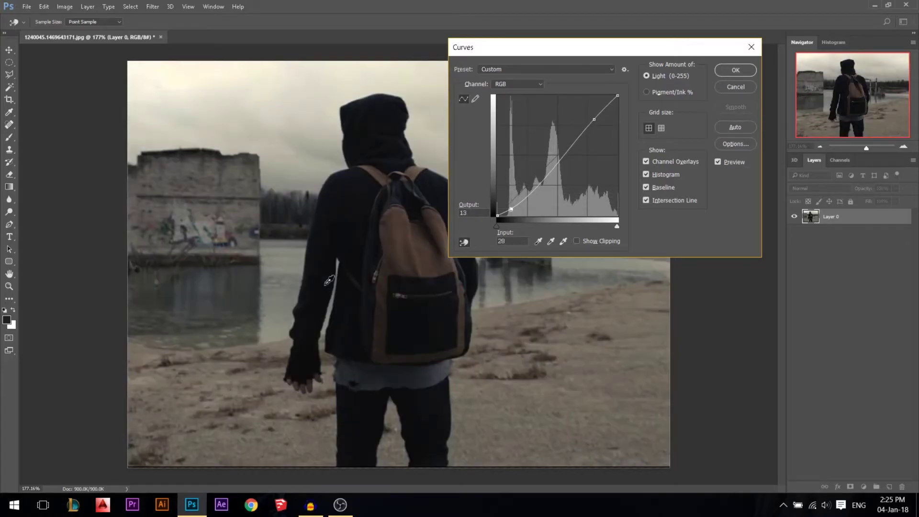
# Cancel the Curves dialog, add a Curves adjustment layer, and pull its top point down.
pyautogui.click(733, 84)
pyautogui.click(9, 50)
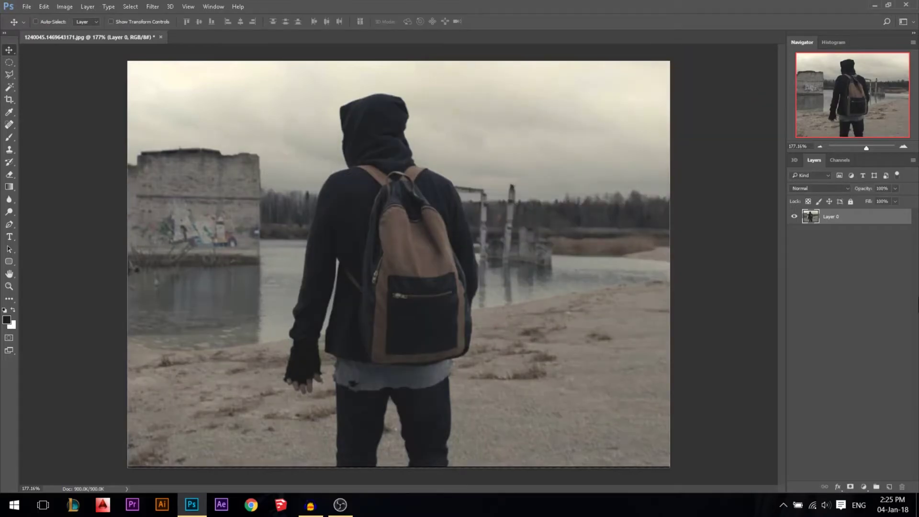
pyautogui.click(864, 488)
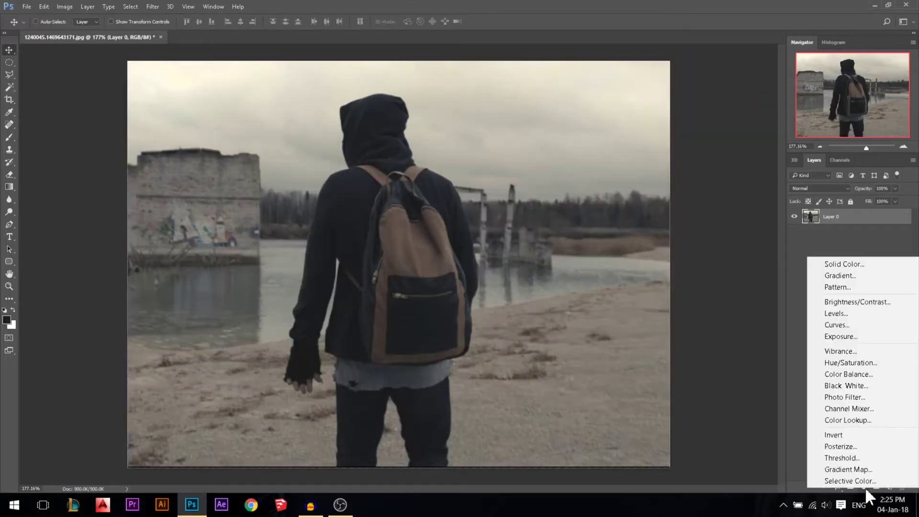
pyautogui.click(836, 325)
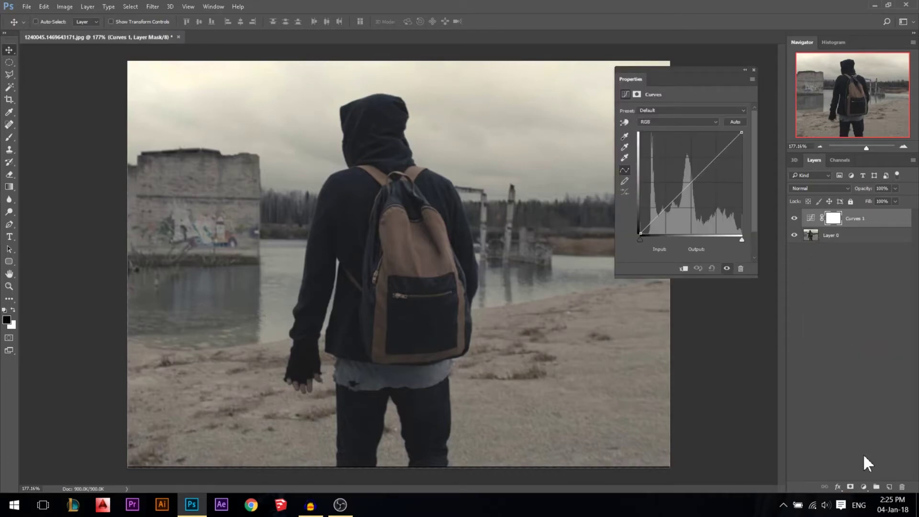
pyautogui.click(811, 219)
pyautogui.click(834, 220)
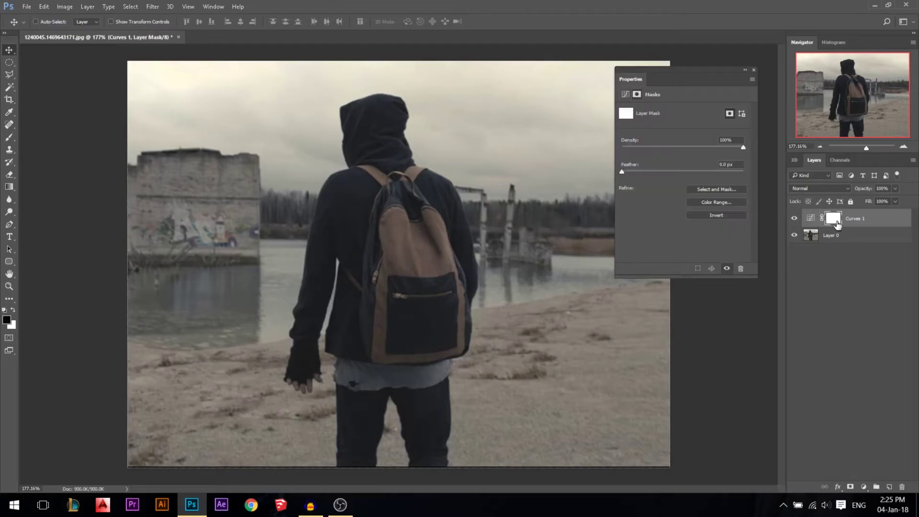
pyautogui.click(811, 220)
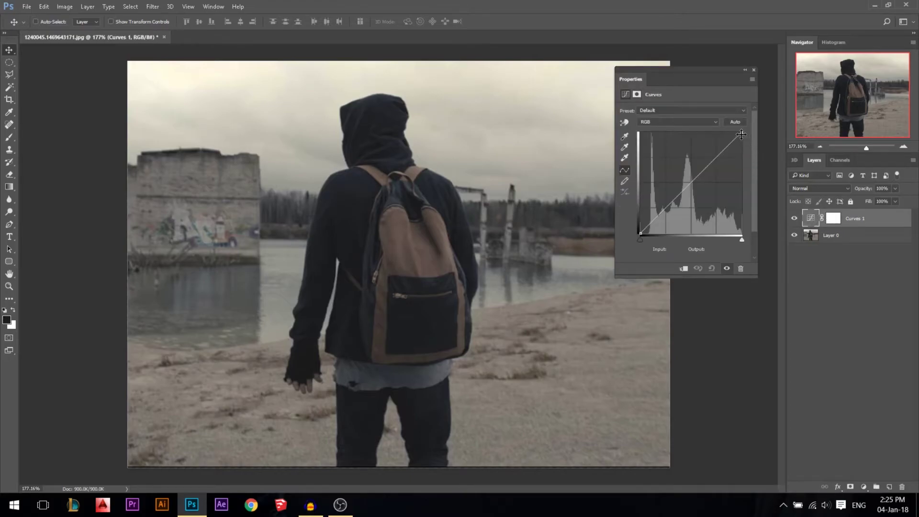
pyautogui.moveTo(741, 134); pyautogui.dragTo(742, 208)
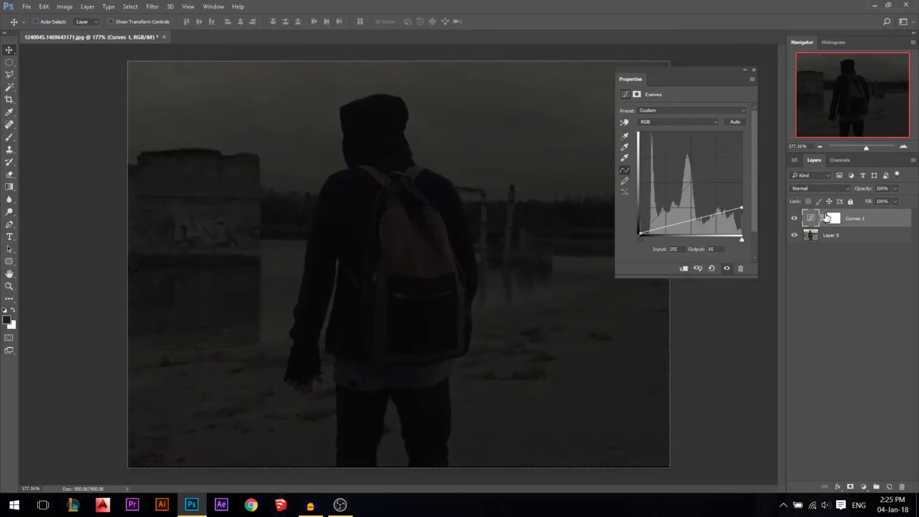
# Paint the mask around the backpack, head and legs, then refill it white and close Properties.
pyautogui.click(833, 220)
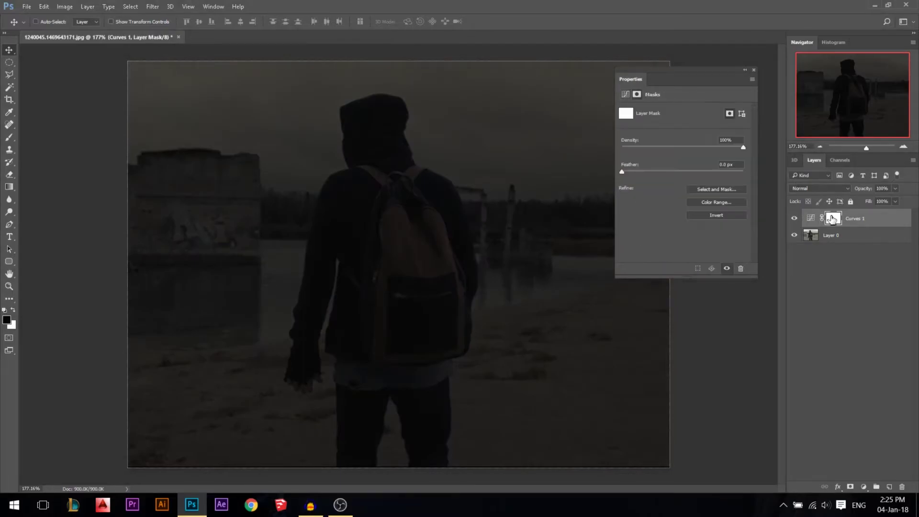
pyautogui.click(10, 137)
pyautogui.moveTo(529, 197)
pyautogui.mouseDown()
pyautogui.moveTo(539, 402)
pyautogui.moveTo(467, 144)
pyautogui.moveTo(567, 151)
pyautogui.mouseUp()
pyautogui.moveTo(466, 108)
pyautogui.mouseDown()
pyautogui.moveTo(359, 79)
pyautogui.moveTo(259, 215)
pyautogui.moveTo(431, 409)
pyautogui.moveTo(287, 359)
pyautogui.mouseUp()
pyautogui.moveTo(273, 430); pyautogui.dragTo(503, 452)
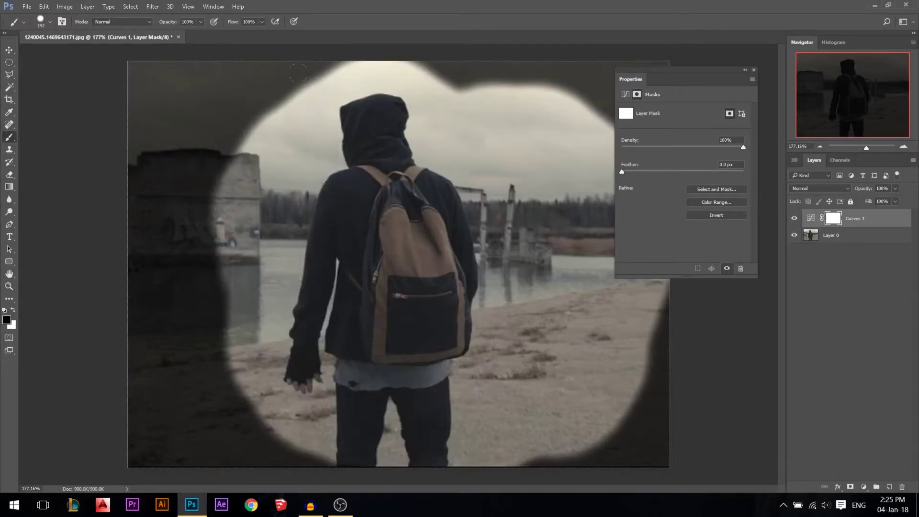
pyautogui.hotkey('ctrl', 'BackSpace')
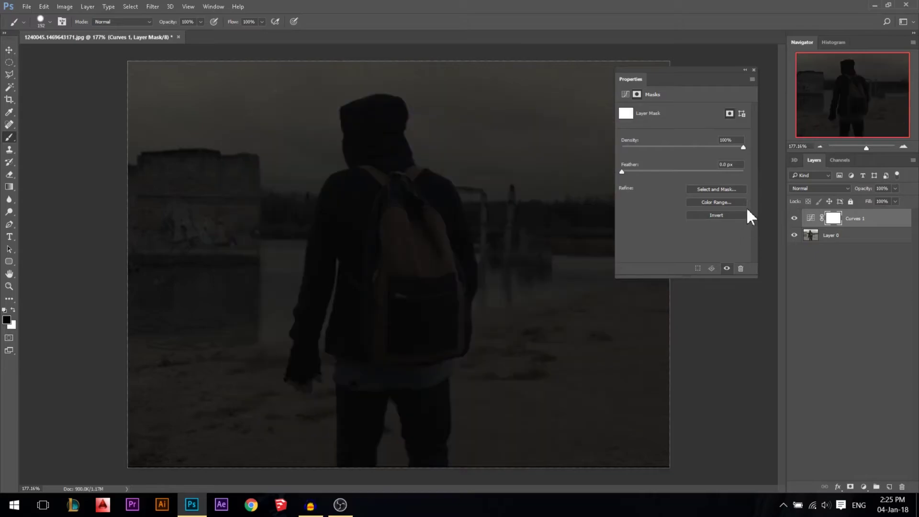
pyautogui.click(753, 69)
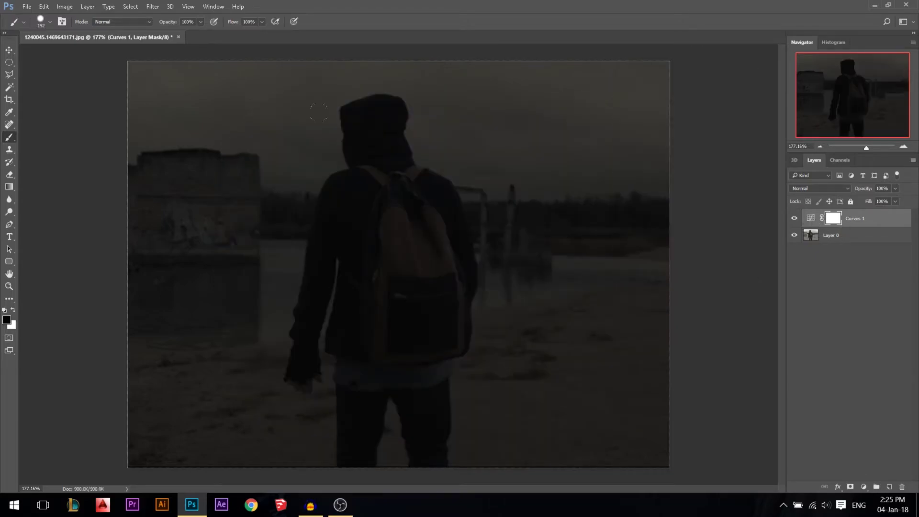
# Drag gradients on the mask to keep the figure bright and darken the edges.
pyautogui.click(9, 187)
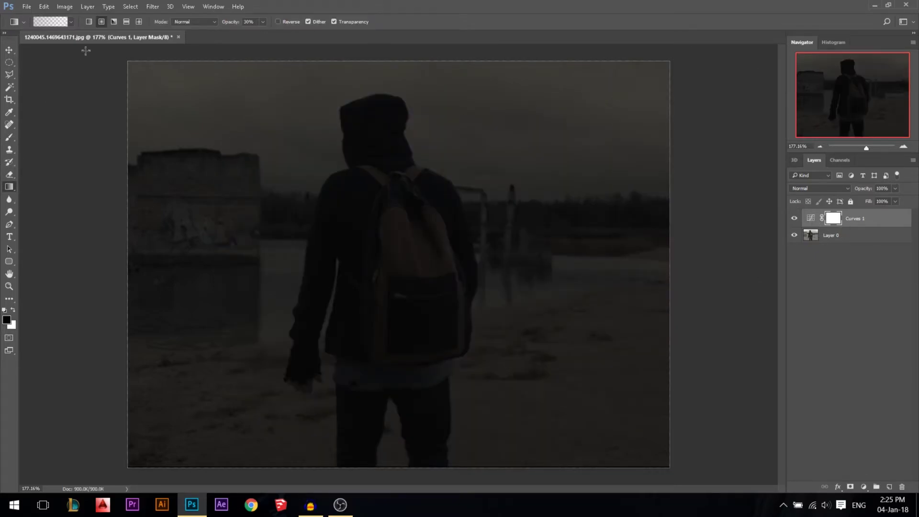
pyautogui.moveTo(392, 247); pyautogui.dragTo(404, 81)
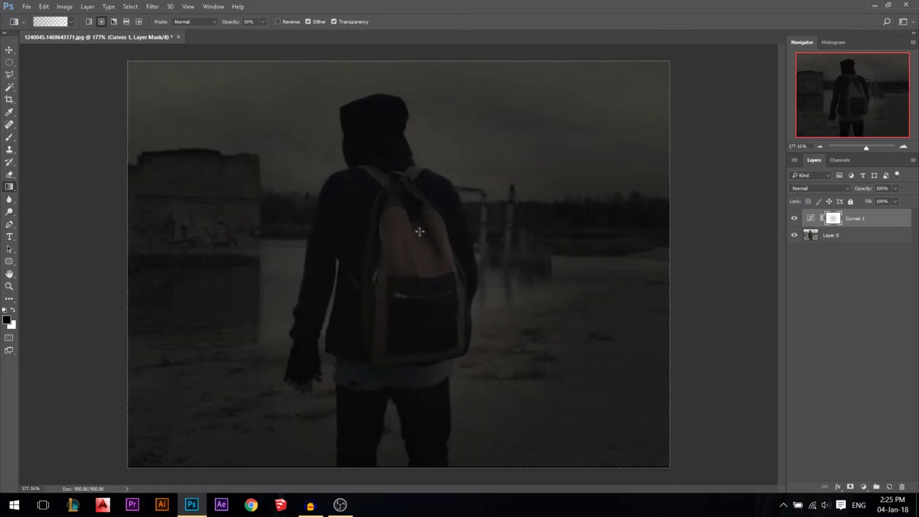
pyautogui.moveTo(415, 272); pyautogui.dragTo(433, 67)
pyautogui.moveTo(417, 263); pyautogui.dragTo(393, 2)
pyautogui.moveTo(410, 304); pyautogui.dragTo(402, 108)
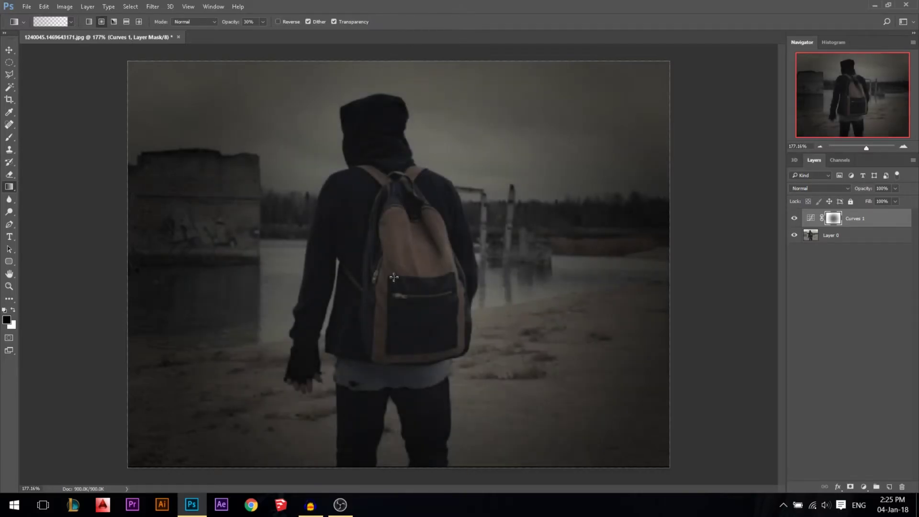
pyautogui.moveTo(388, 345); pyautogui.dragTo(362, 148)
pyautogui.moveTo(369, 297); pyautogui.dragTo(374, 3)
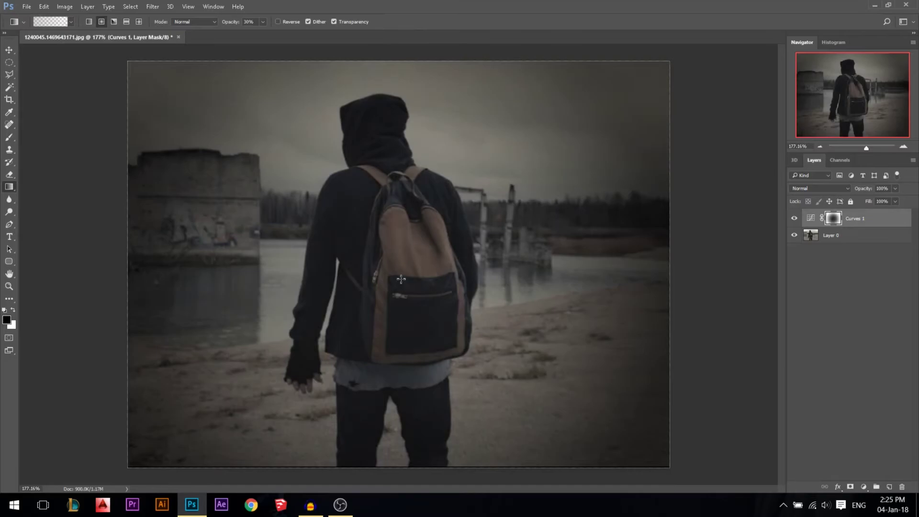
pyautogui.moveTo(401, 288); pyautogui.dragTo(413, 9)
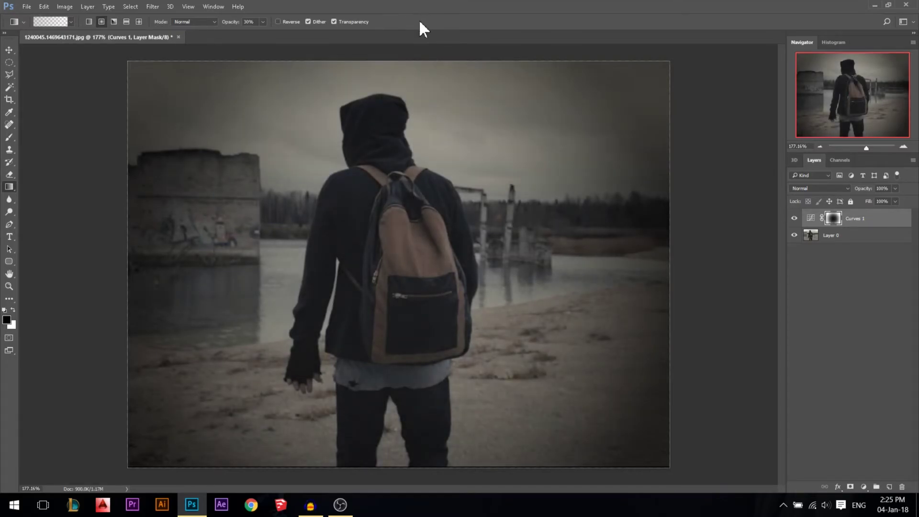
# Replace the vignette layer with a fresh Curves layer and add an empty layer above Layer 0.
pyautogui.press('Delete')
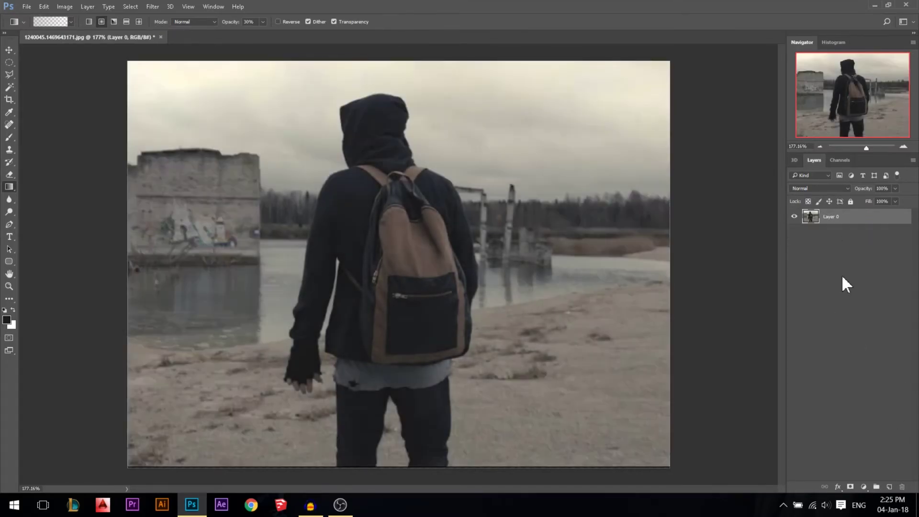
pyautogui.click(863, 487)
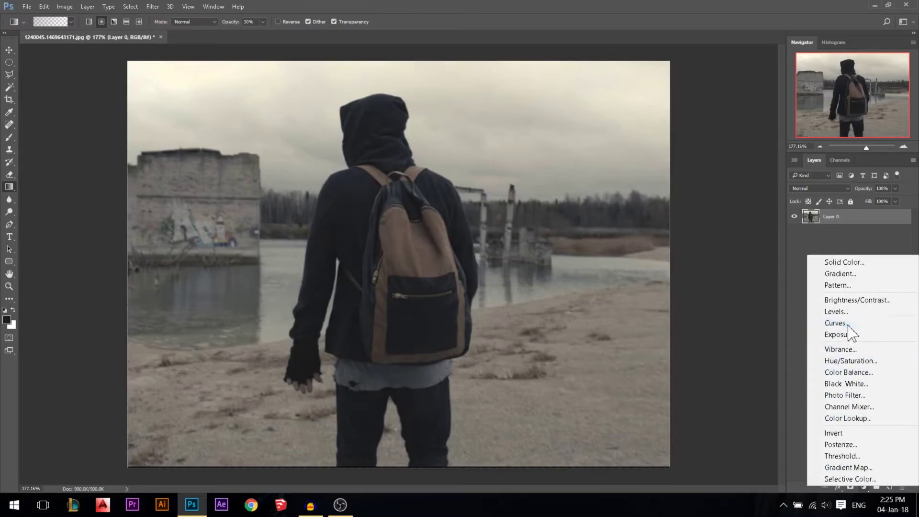
pyautogui.click(833, 323)
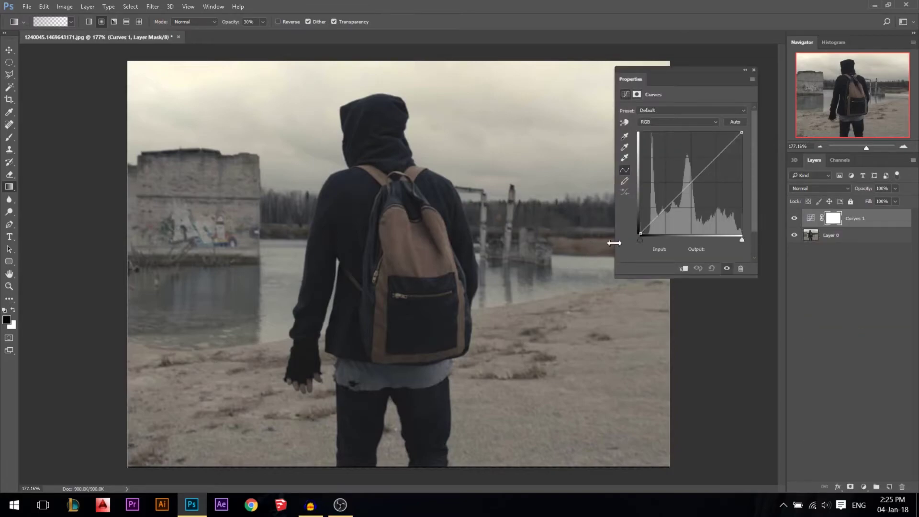
pyautogui.click(844, 237)
pyautogui.click(889, 490)
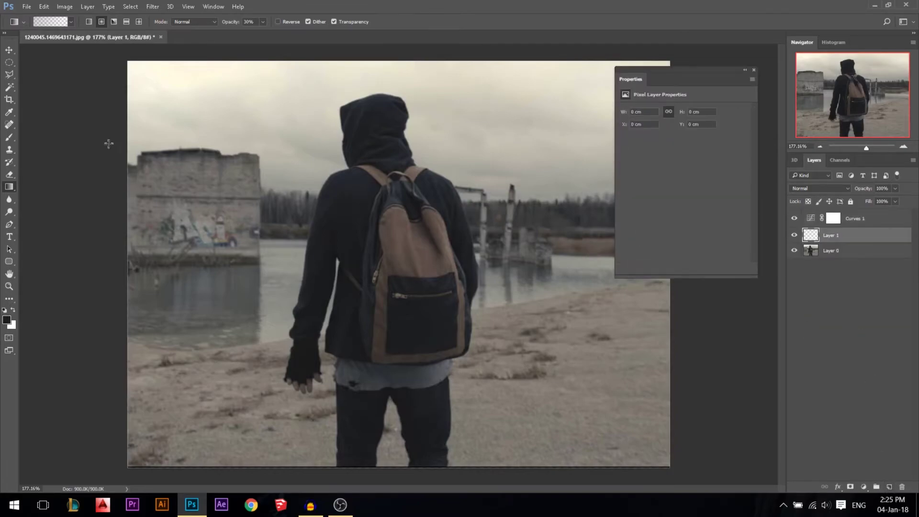
# Select an oval over the left ruin, fill it with blue, and deselect.
pyautogui.click(10, 62)
pyautogui.moveTo(215, 136); pyautogui.dragTo(306, 346)
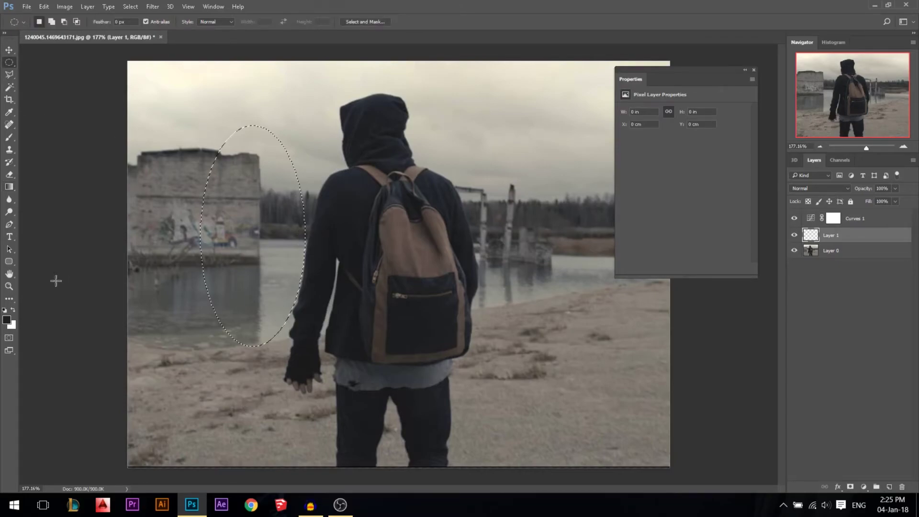
pyautogui.click(9, 320)
pyautogui.write('5c80c7')
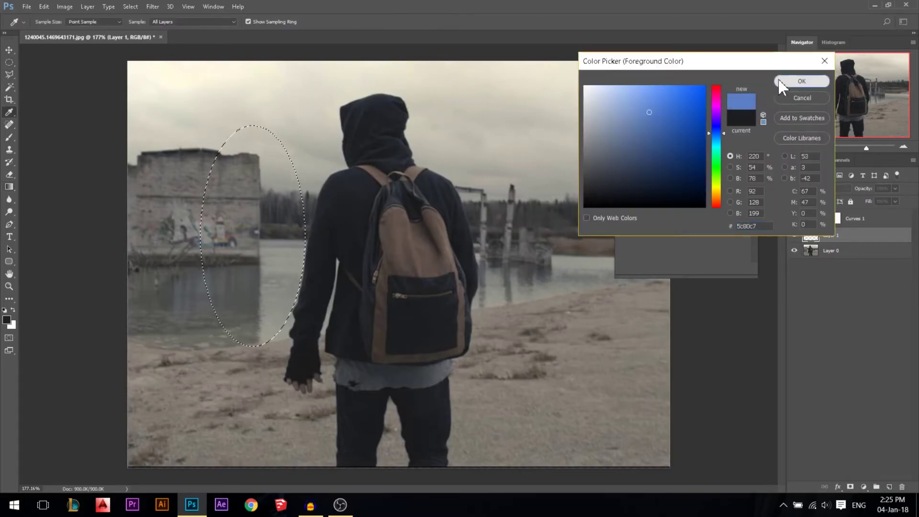
pyautogui.click(801, 81)
pyautogui.hotkey('alt', 'BackSpace')
pyautogui.hotkey('ctrl', 'd')
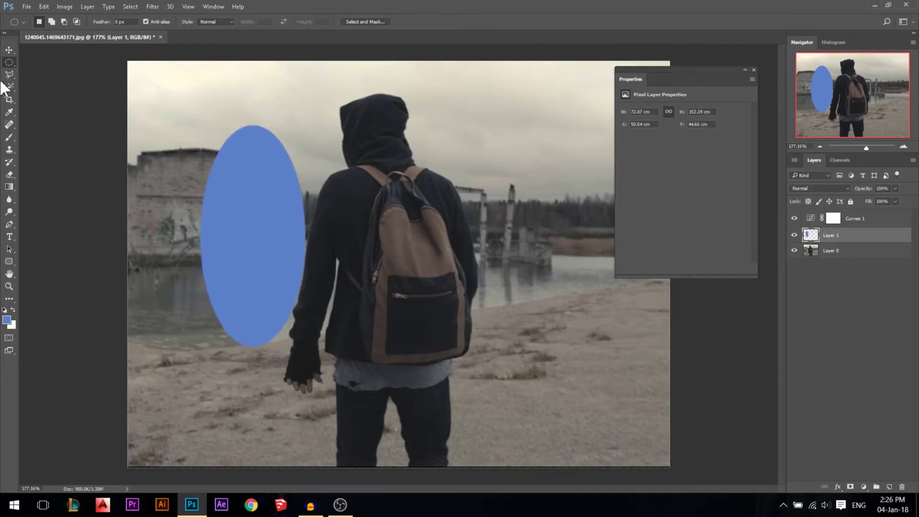
# Move the blue oval up and left, then pull down a point on Curves 1.
pyautogui.click(9, 50)
pyautogui.moveTo(244, 198); pyautogui.dragTo(221, 182)
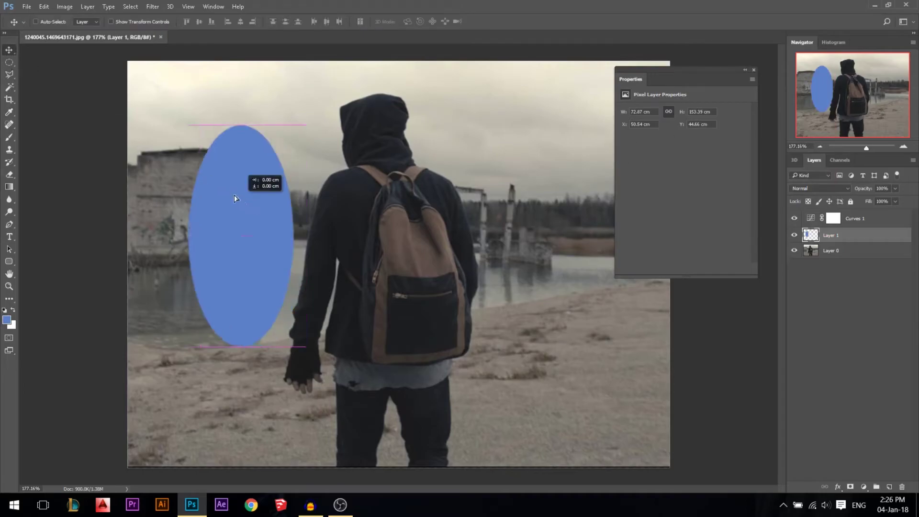
pyautogui.click(809, 218)
pyautogui.moveTo(696, 178)
pyautogui.mouseDown()
pyautogui.moveTo(696, 194)
pyautogui.moveTo(664, 169)
pyautogui.moveTo(708, 214)
pyautogui.mouseUp()
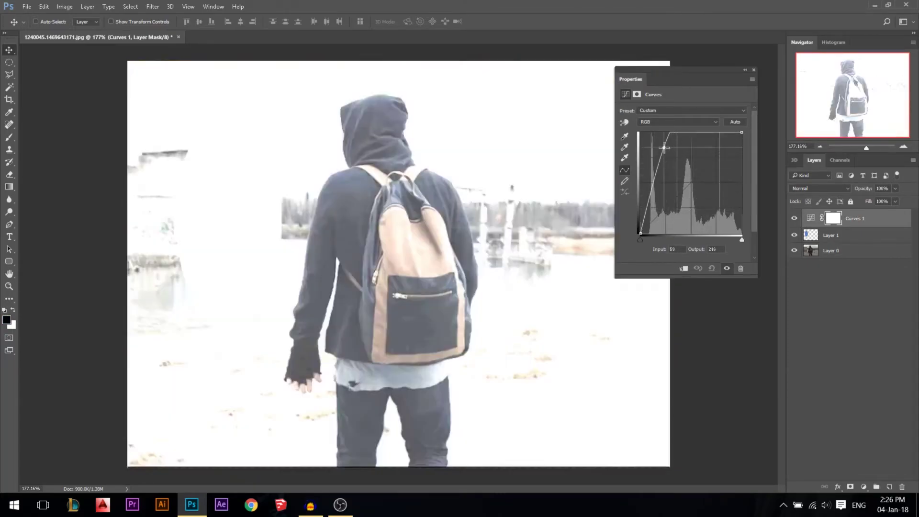
# Straighten the curve, clip Curves 1 to the oval layer, and test its top point.
pyautogui.moveTo(709, 214); pyautogui.dragTo(736, 352)
pyautogui.click(813, 219)
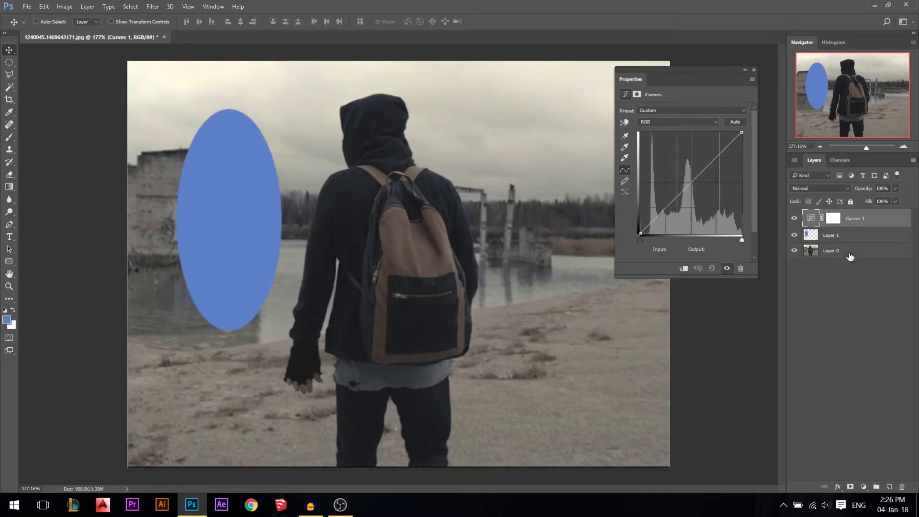
pyautogui.keyDown('alt'); pyautogui.click(854, 226); pyautogui.keyUp('alt')
pyautogui.click(684, 271)
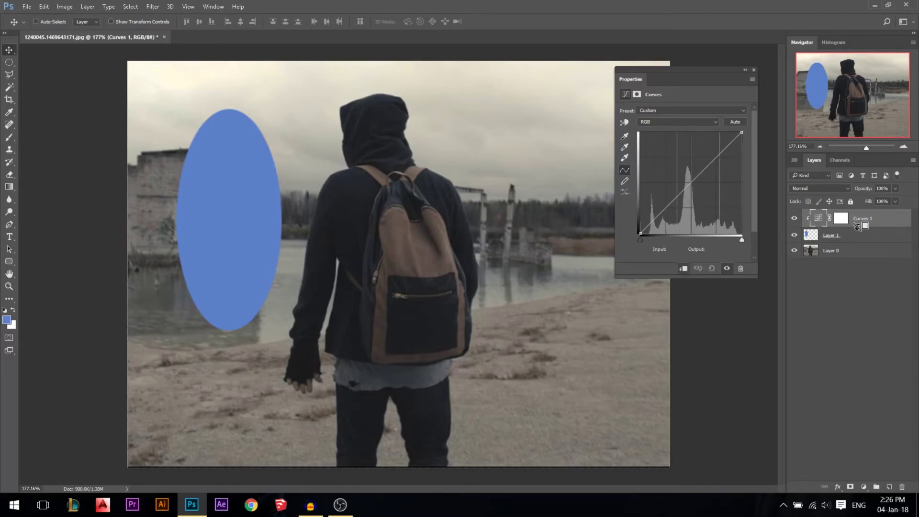
pyautogui.moveTo(742, 134)
pyautogui.mouseDown()
pyautogui.moveTo(757, 225)
pyautogui.moveTo(680, 183)
pyautogui.moveTo(741, 134)
pyautogui.mouseUp()
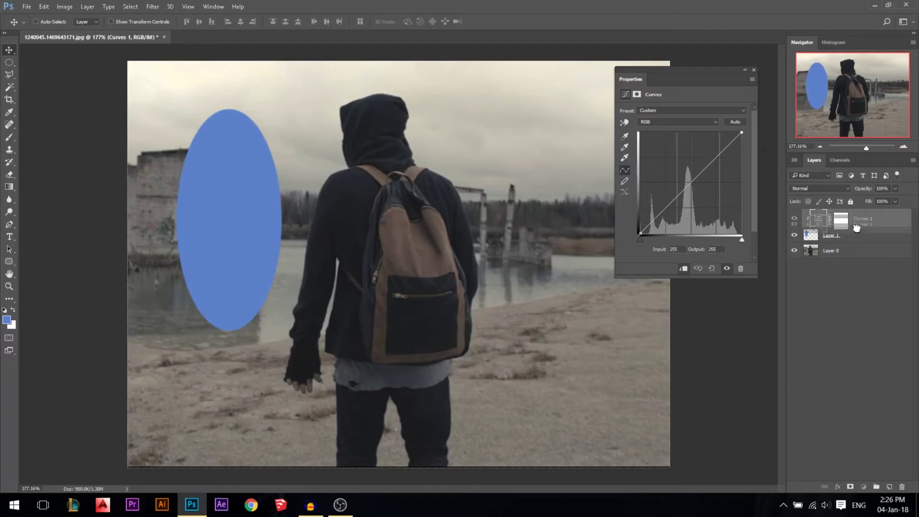
# Move Curves 1 below Layer 1 and back above it while testing the curve's top end.
pyautogui.moveTo(839, 219); pyautogui.dragTo(834, 243)
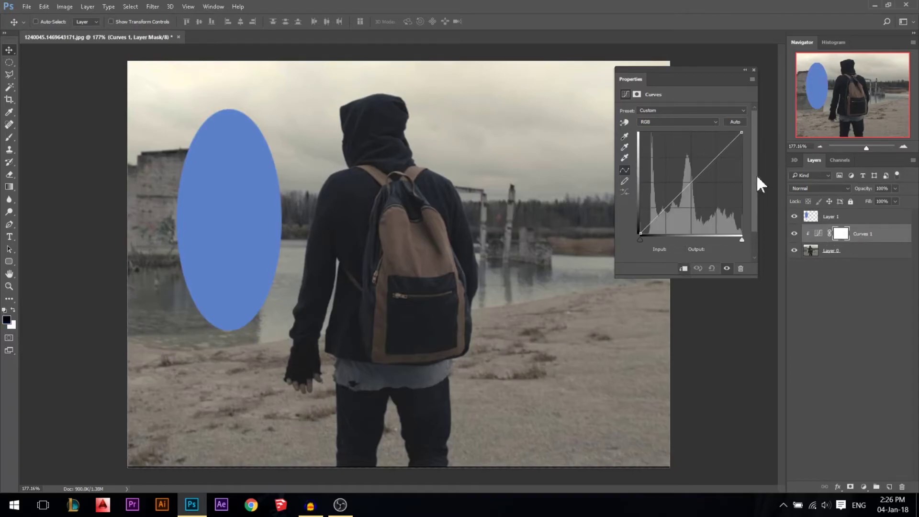
pyautogui.moveTo(741, 134); pyautogui.dragTo(742, 182)
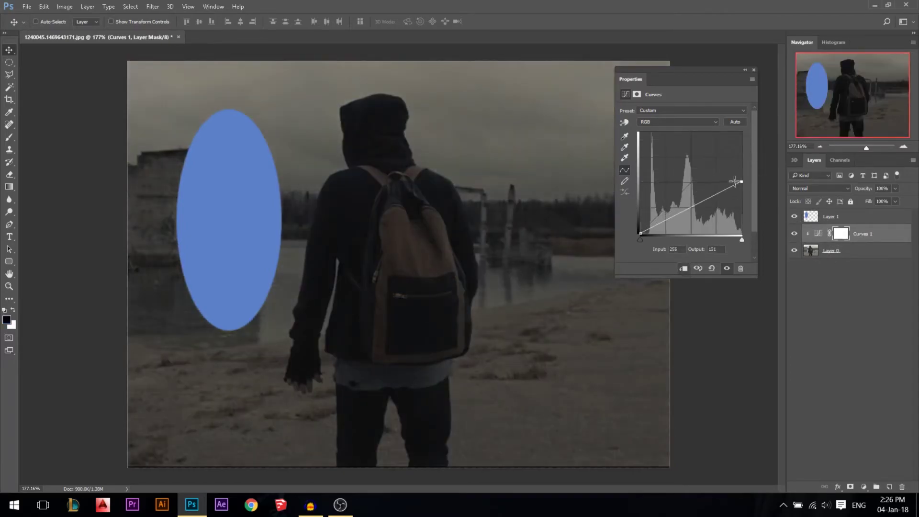
pyautogui.moveTo(735, 181); pyautogui.dragTo(742, 132)
pyautogui.moveTo(840, 234); pyautogui.dragTo(837, 217)
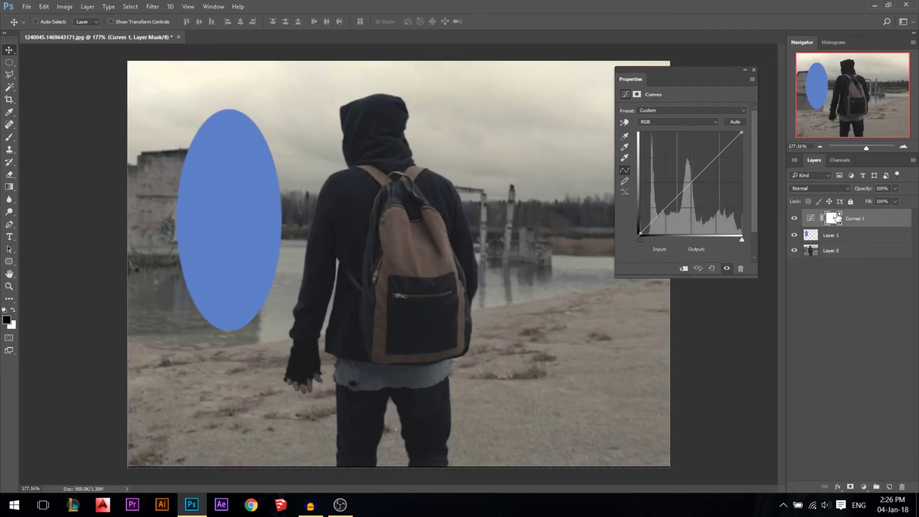
pyautogui.moveTo(741, 132); pyautogui.dragTo(764, 117)
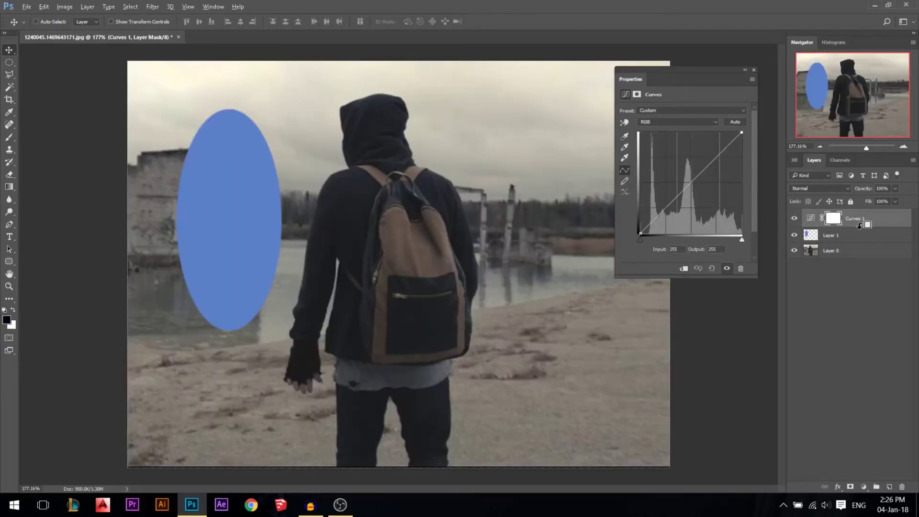
# Re-clip Curves 1 to the oval, darken it nearly black, straighten it, then select Layer 1.
pyautogui.keyDown('alt'); pyautogui.click(862, 226); pyautogui.keyUp('alt')
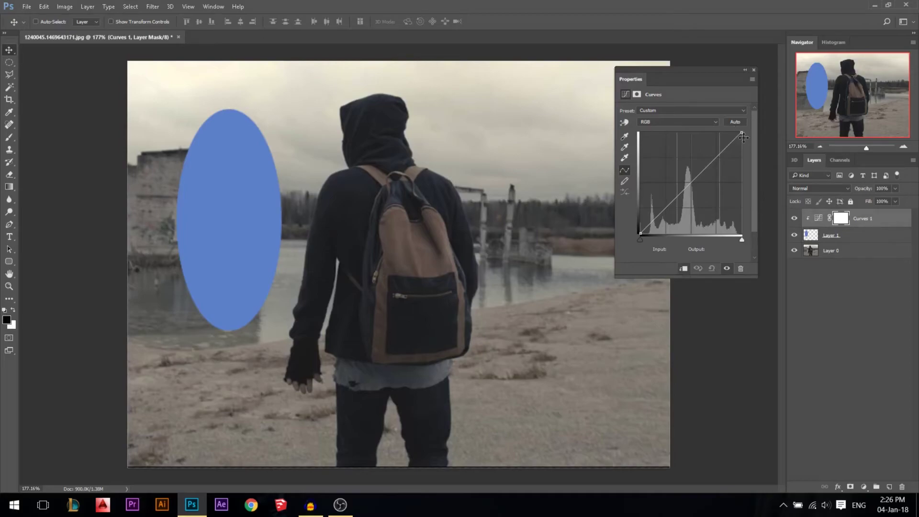
pyautogui.moveTo(743, 136); pyautogui.dragTo(749, 228)
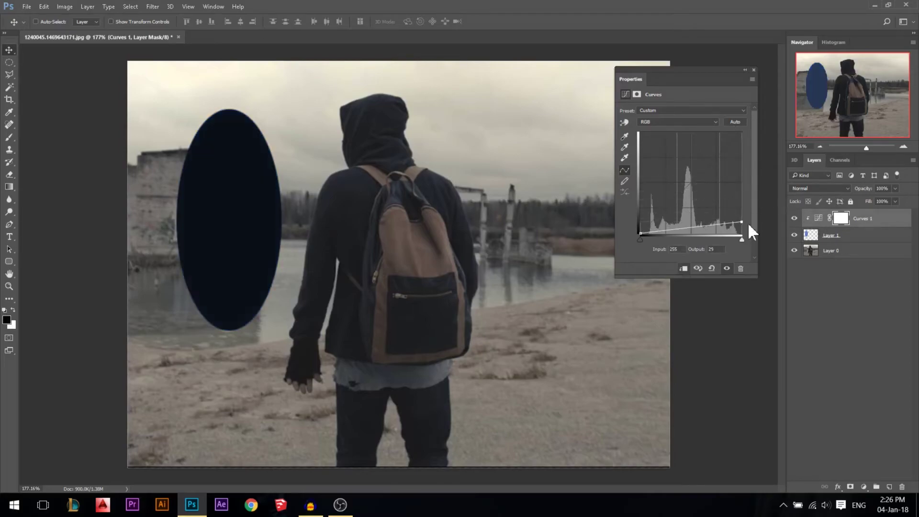
pyautogui.moveTo(743, 229); pyautogui.dragTo(742, 136)
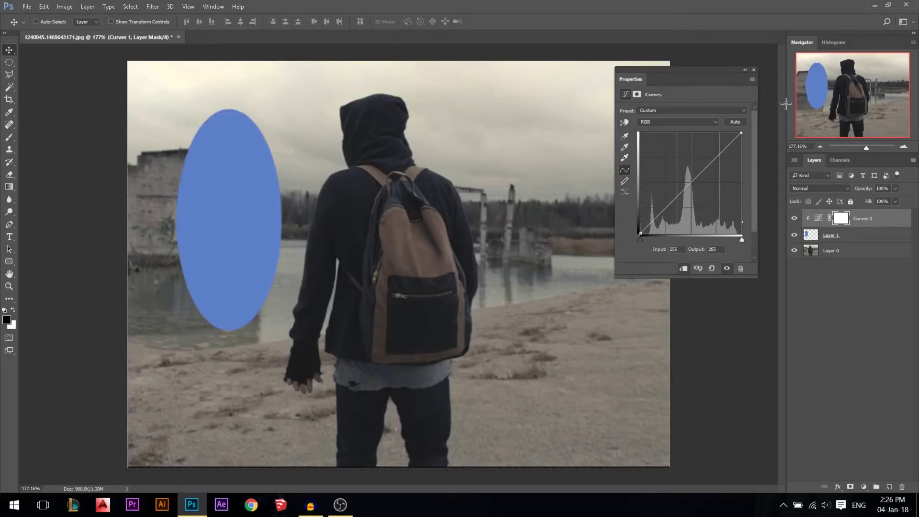
pyautogui.click(754, 71)
pyautogui.click(845, 237)
# Delete the blue oval layer, then raise a Curves 1 point and add another point.
pyautogui.press('Delete')
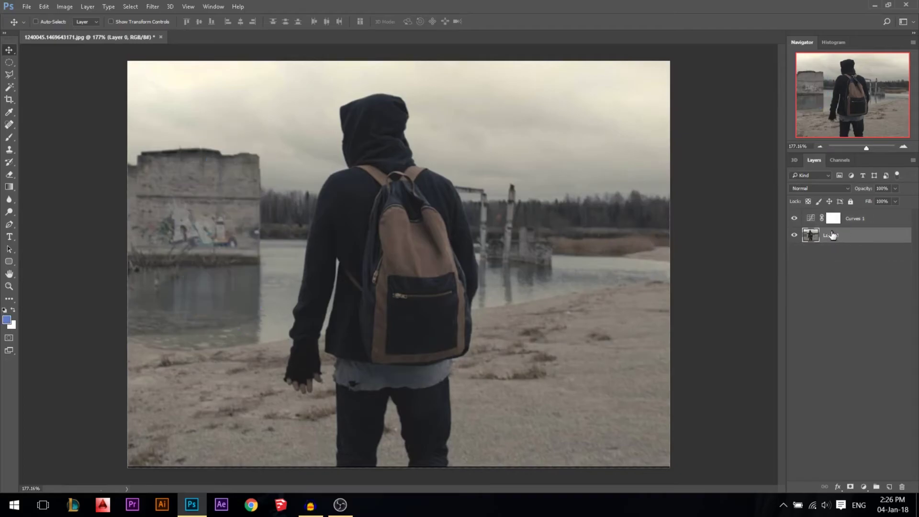
pyautogui.doubleClick(811, 218)
pyautogui.moveTo(682, 192); pyautogui.dragTo(684, 210)
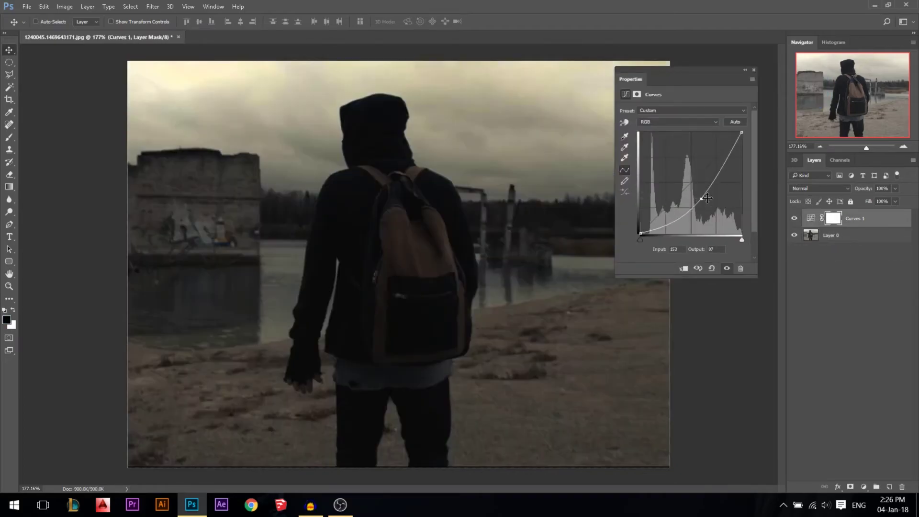
pyautogui.click(753, 70)
pyautogui.scroll(-2, 586, 217)
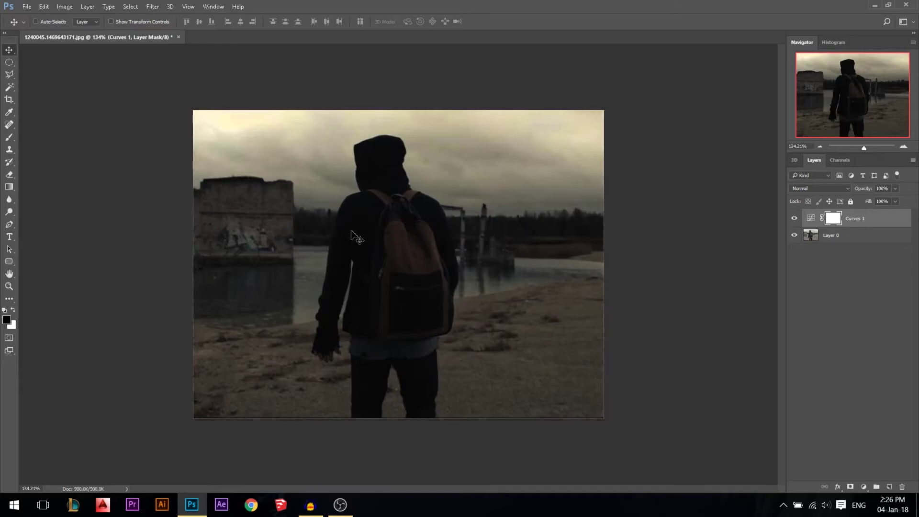
pyautogui.scroll(2, 352, 235)
pyautogui.doubleClick(811, 220)
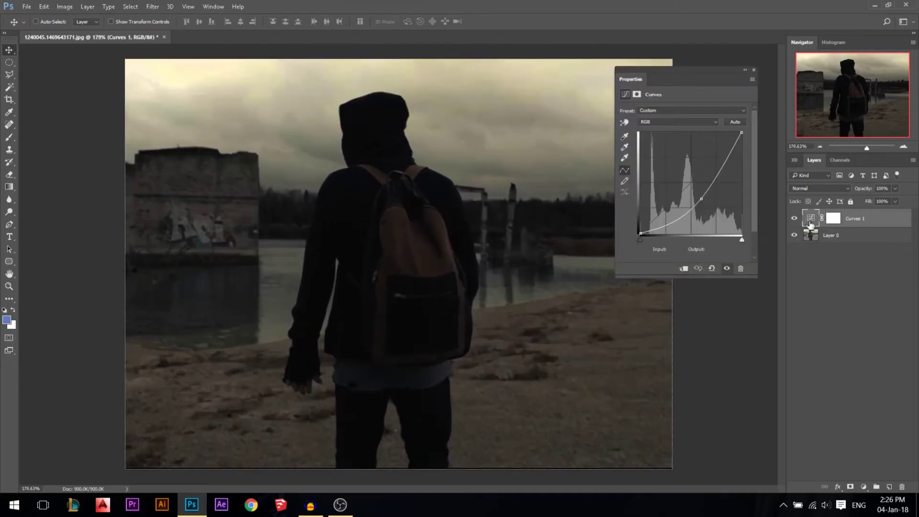
pyautogui.moveTo(697, 207); pyautogui.dragTo(676, 169)
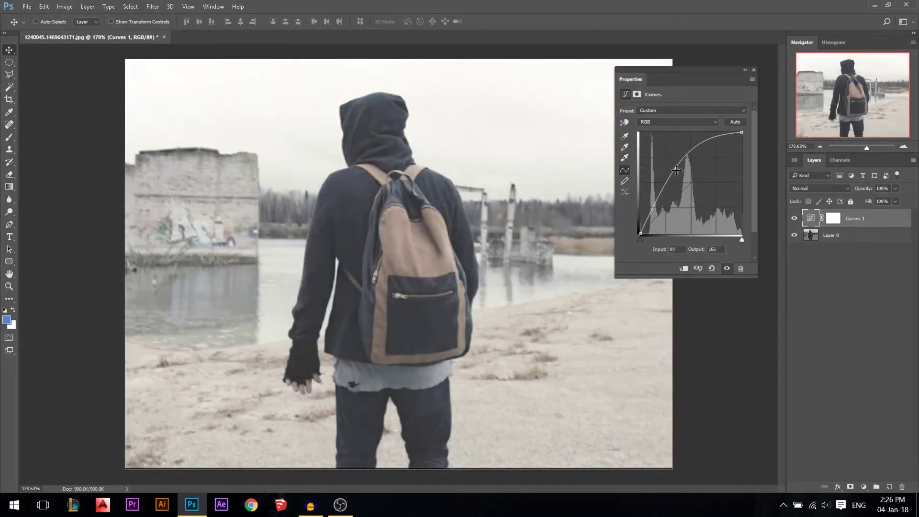
pyautogui.click(701, 151)
# Reshape two more curve points, toggle the previous-state view four times, then reset the curve.
pyautogui.moveTo(650, 208); pyautogui.dragTo(667, 179)
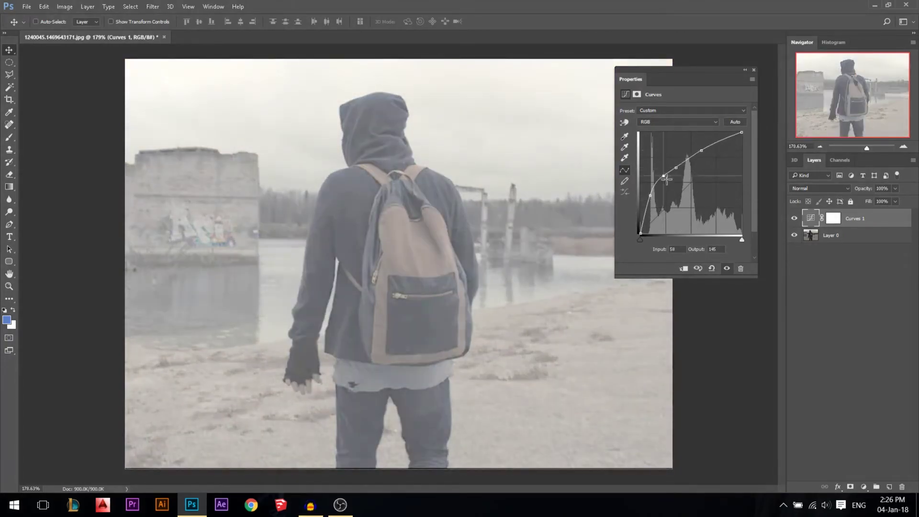
pyautogui.moveTo(727, 140); pyautogui.dragTo(727, 145)
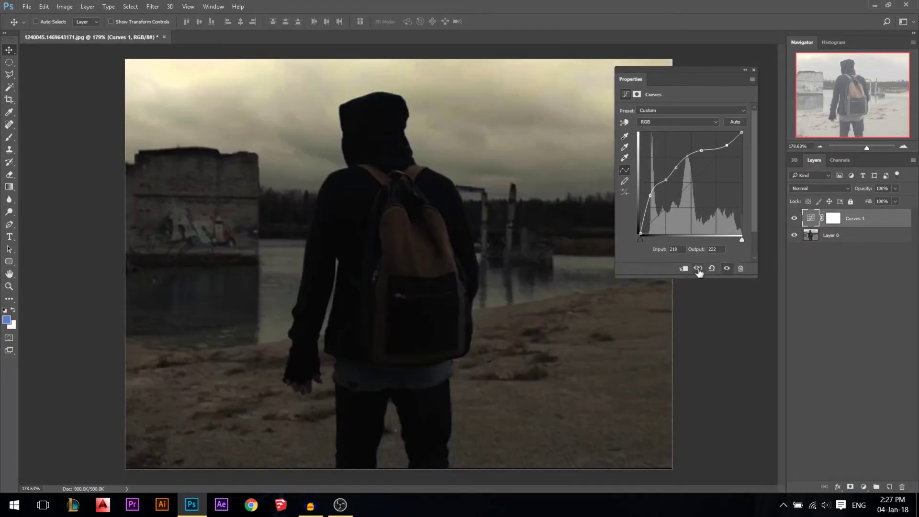
pyautogui.click(698, 269)
pyautogui.click(697, 269)
pyautogui.click(697, 269)
pyautogui.click(698, 269)
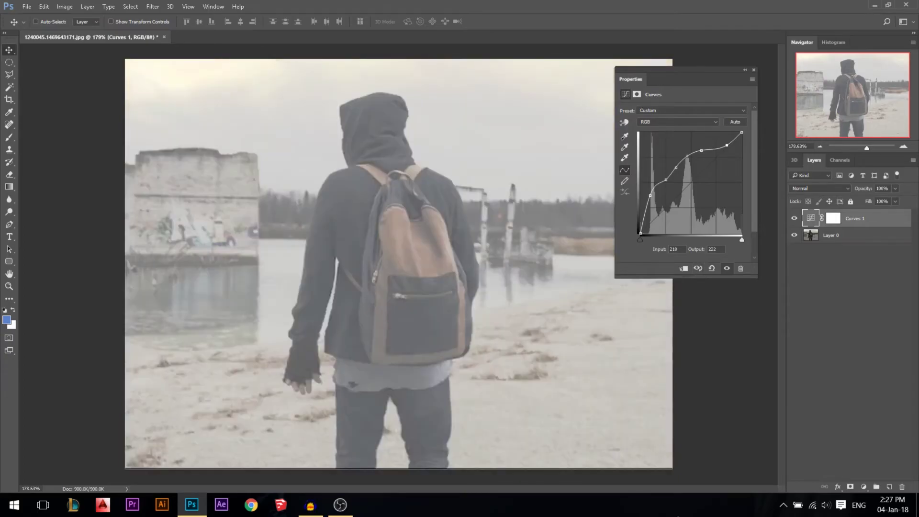
pyautogui.click(711, 269)
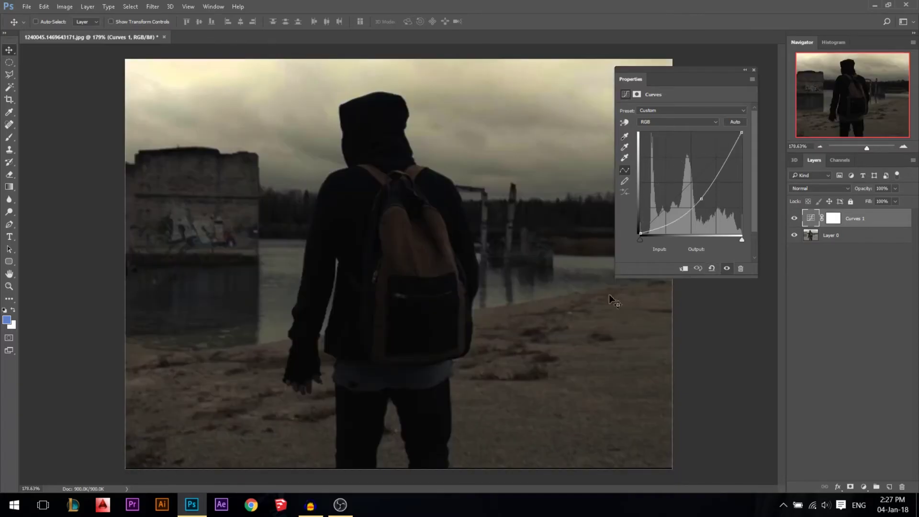
pyautogui.click(717, 273)
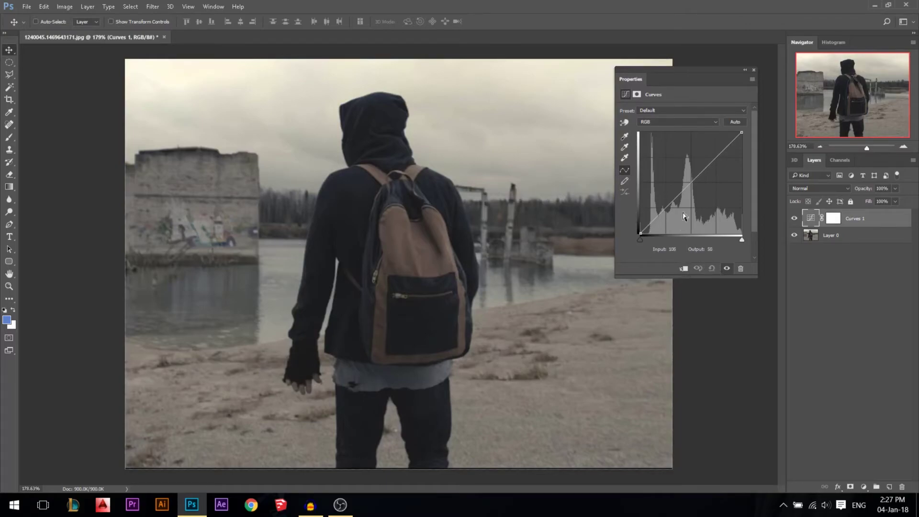
pyautogui.scroll(-3, 492, 220)
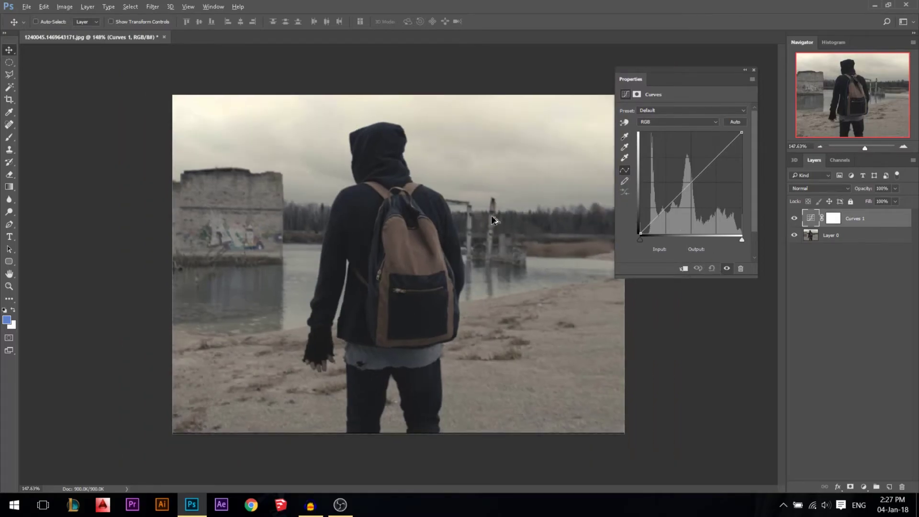
pyautogui.scroll(1, 493, 220)
# Move the Properties panel aside, then add and remove a shadow-darkening point, leaving the curve straight.
pyautogui.moveTo(680, 85); pyautogui.dragTo(702, 67)
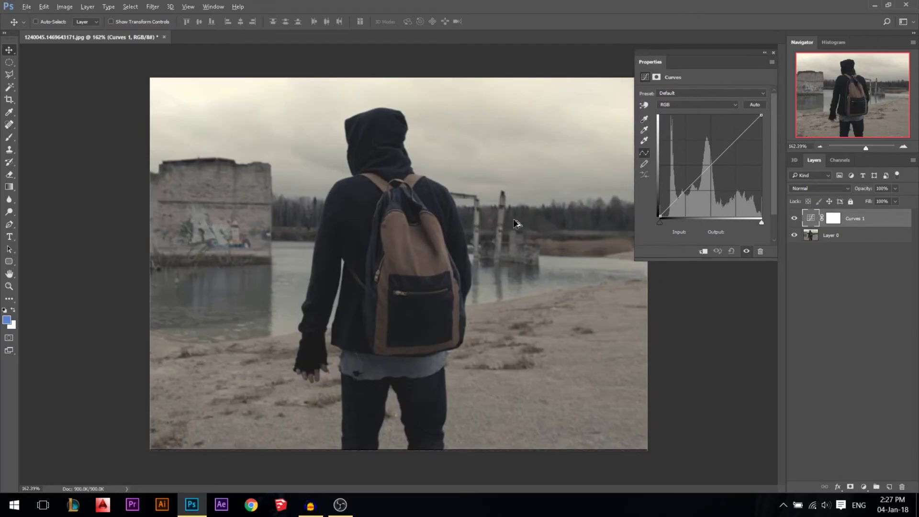
pyautogui.scroll(1, 514, 223)
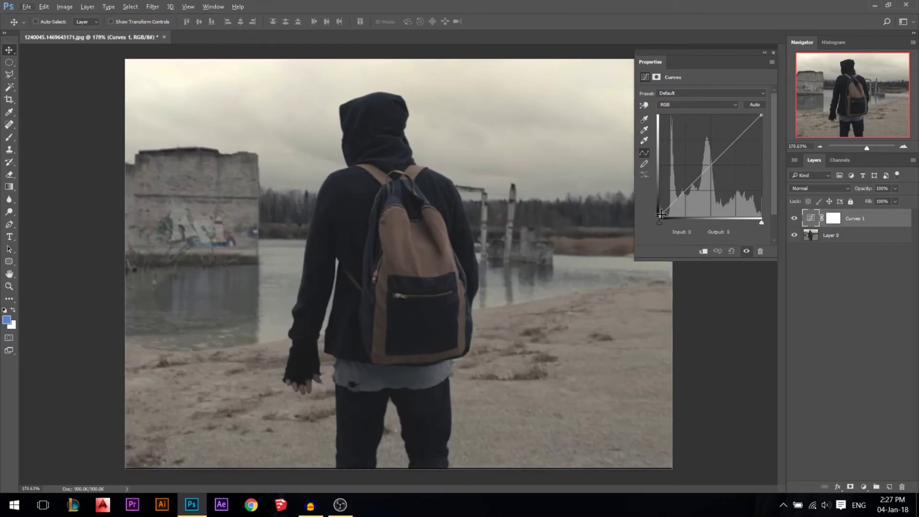
pyautogui.moveTo(688, 188); pyautogui.dragTo(688, 198)
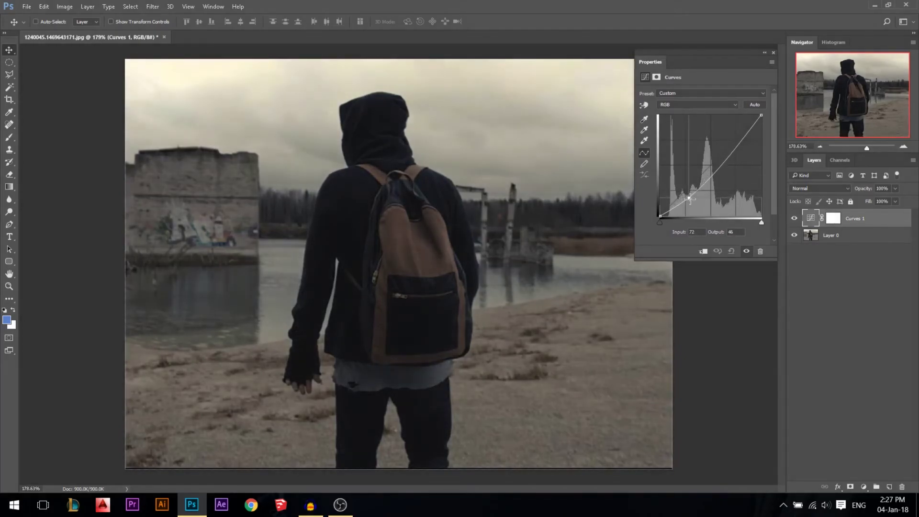
pyautogui.moveTo(689, 198); pyautogui.dragTo(704, 244)
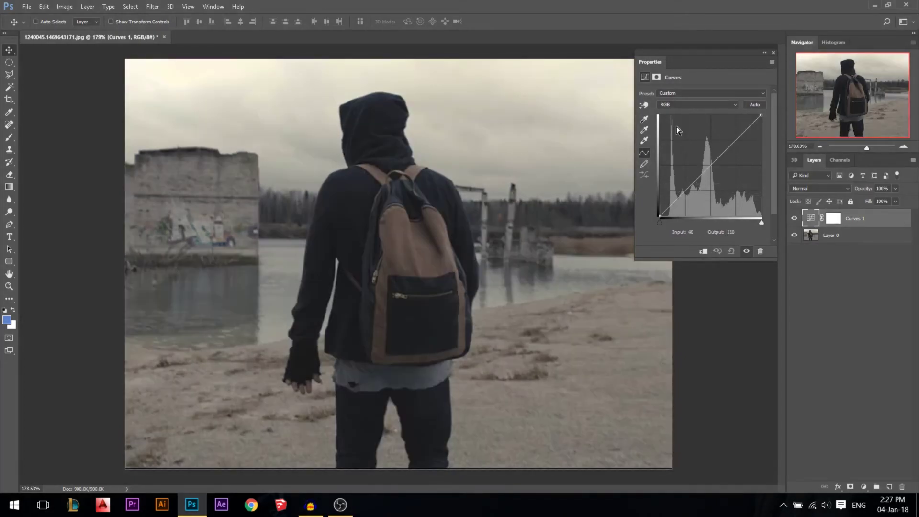
# Switch Curves to the Red channel and arch the red curve upward to redden the photo.
pyautogui.click(682, 104)
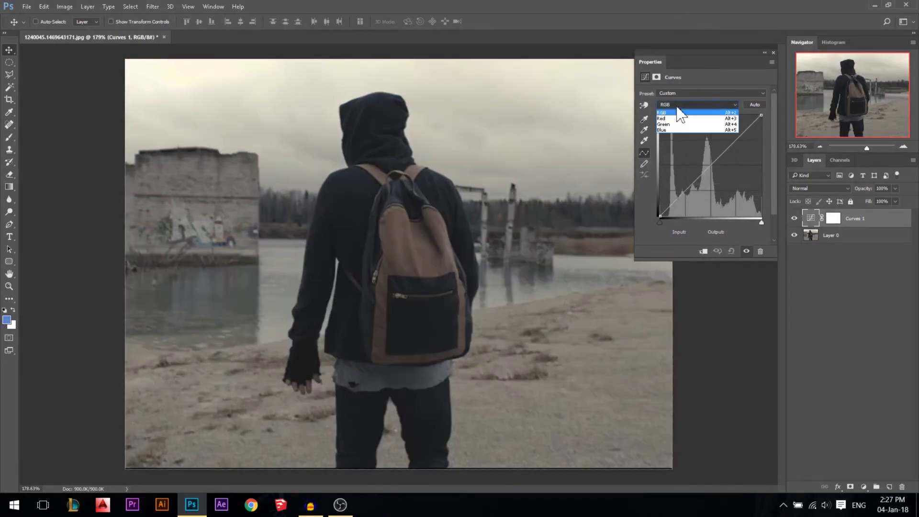
pyautogui.click(670, 118)
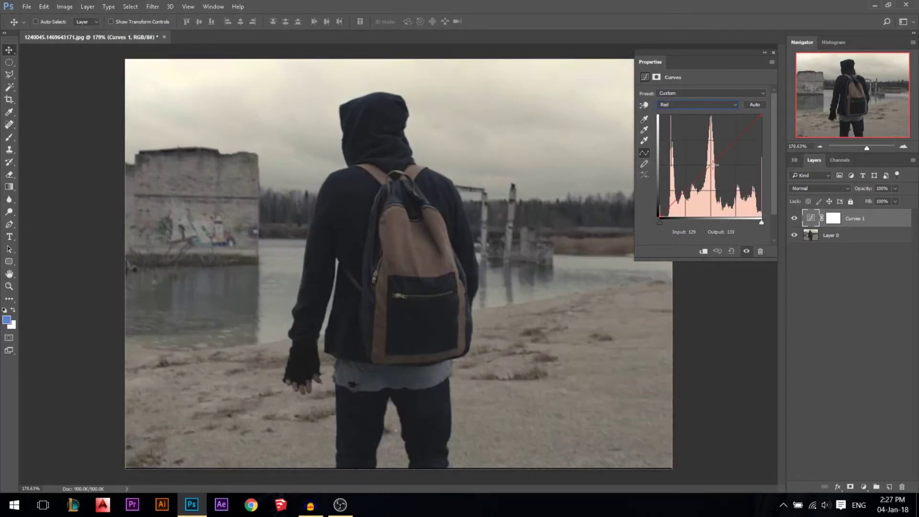
pyautogui.moveTo(713, 165)
pyautogui.mouseDown()
pyautogui.moveTo(694, 152)
pyautogui.moveTo(723, 178)
pyautogui.moveTo(668, 223)
pyautogui.moveTo(675, 230)
pyautogui.moveTo(659, 223)
pyautogui.mouseUp()
pyautogui.moveTo(761, 116)
pyautogui.mouseDown()
pyautogui.moveTo(763, 147)
pyautogui.moveTo(762, 117)
pyautogui.mouseUp()
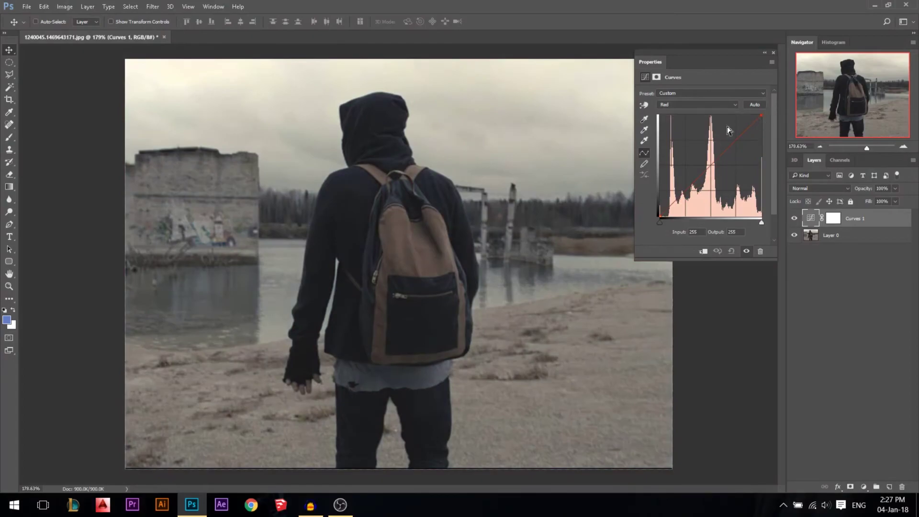
# Sample the photo to lower red in the sky and highlights and raise red in the shadows.
pyautogui.click(644, 105)
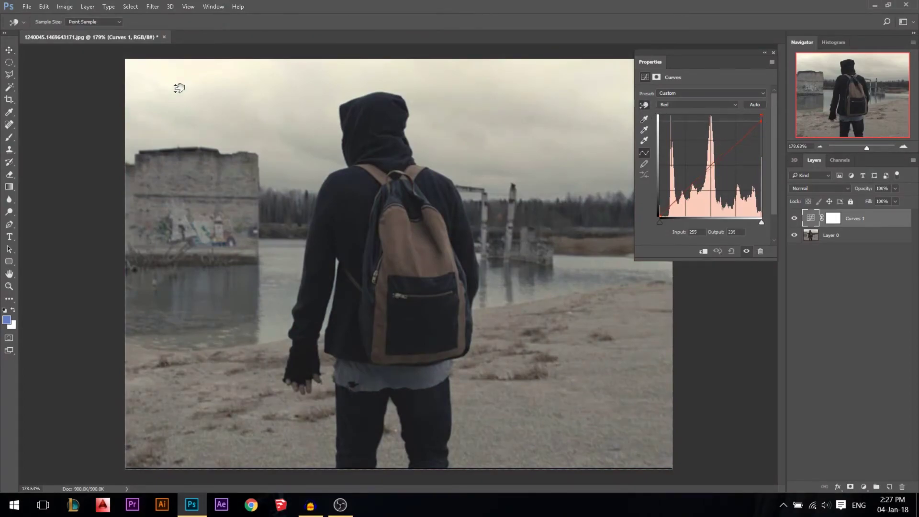
pyautogui.moveTo(179, 88); pyautogui.dragTo(181, 104)
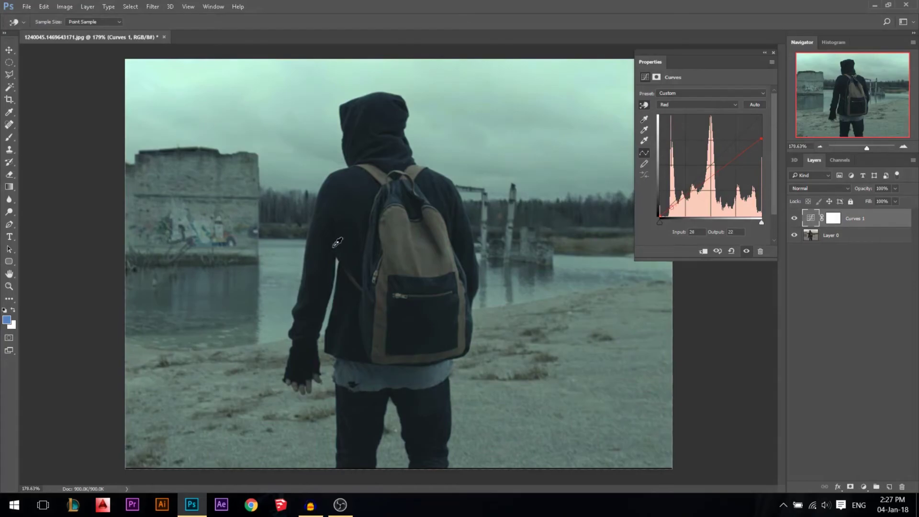
pyautogui.moveTo(335, 240); pyautogui.dragTo(336, 227)
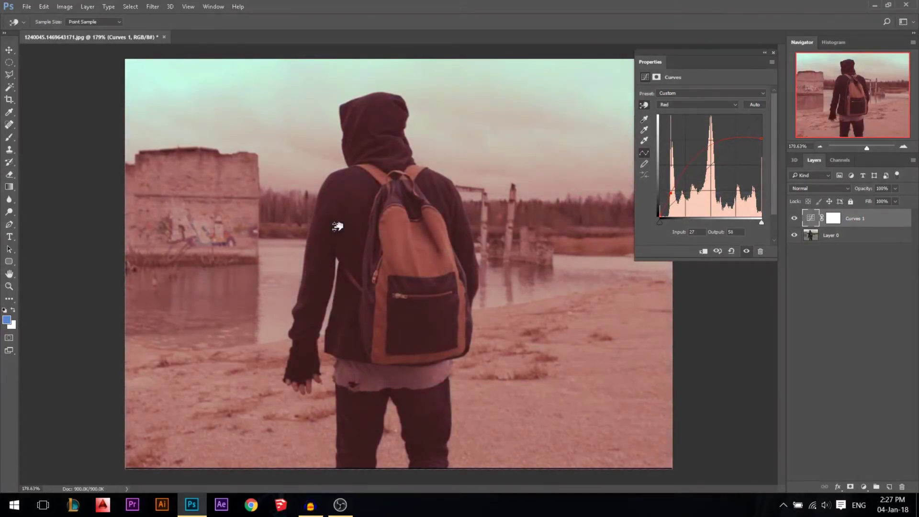
pyautogui.moveTo(197, 76); pyautogui.dragTo(199, 118)
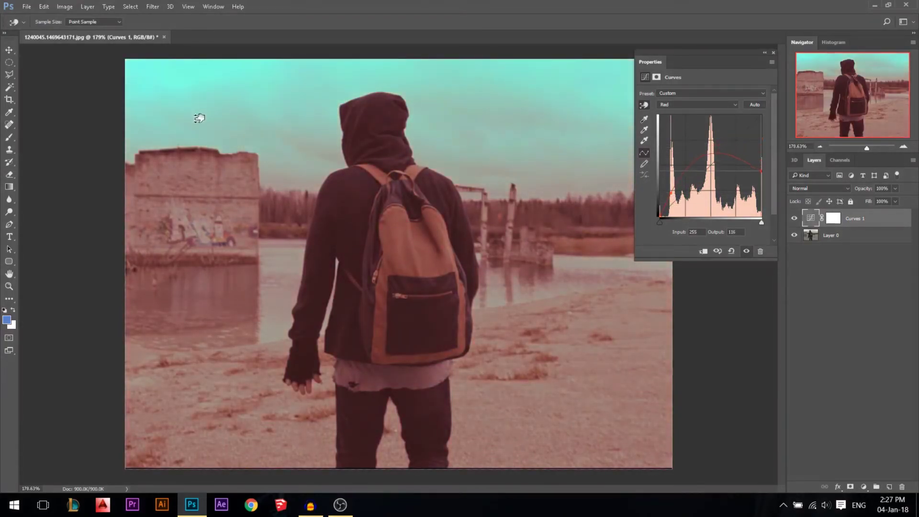
pyautogui.moveTo(339, 246); pyautogui.dragTo(338, 242)
# Reset the Curves adjustment to defaults and switch to the Blue channel.
pyautogui.click(732, 251)
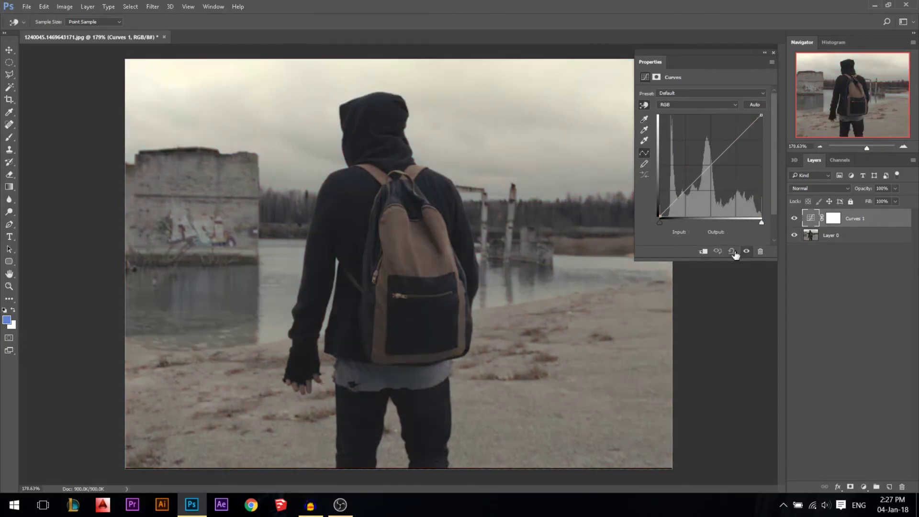
pyautogui.click(678, 103)
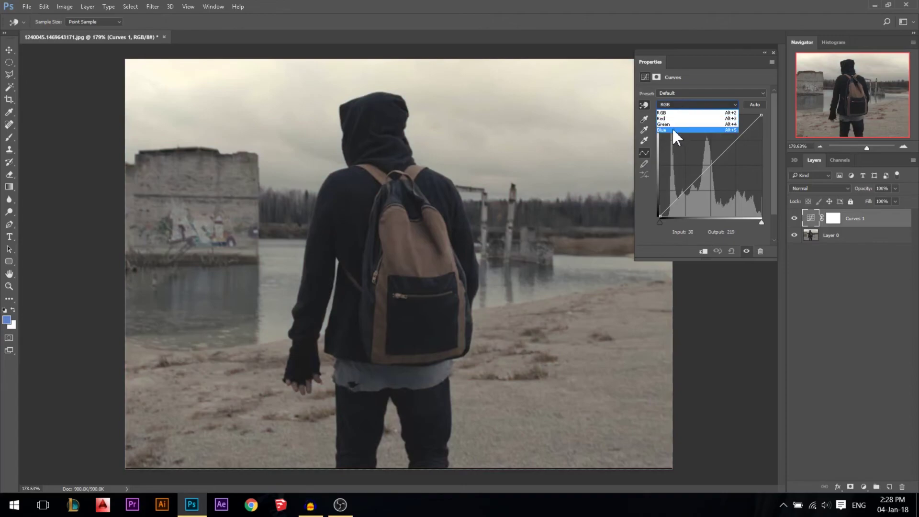
pyautogui.click(672, 130)
pyautogui.click(658, 216)
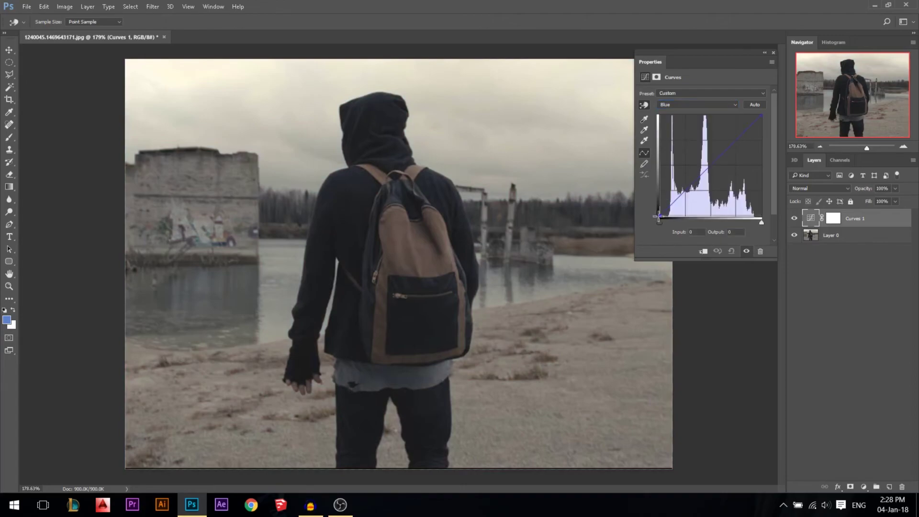
# Lift the blue shadows and lower the blue highlights for a yellowish tint.
pyautogui.moveTo(659, 216); pyautogui.dragTo(655, 213)
pyautogui.moveTo(761, 117); pyautogui.dragTo(765, 125)
pyautogui.moveTo(659, 214); pyautogui.dragTo(656, 213)
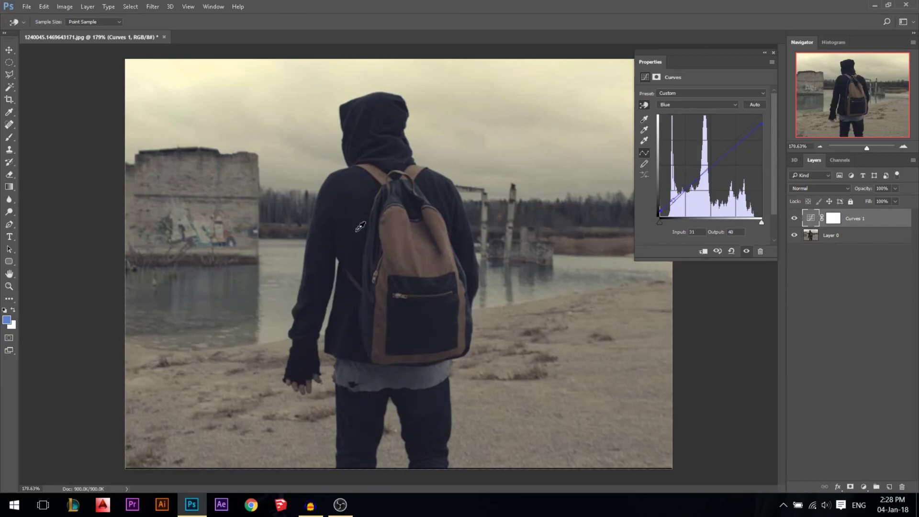
pyautogui.click(725, 105)
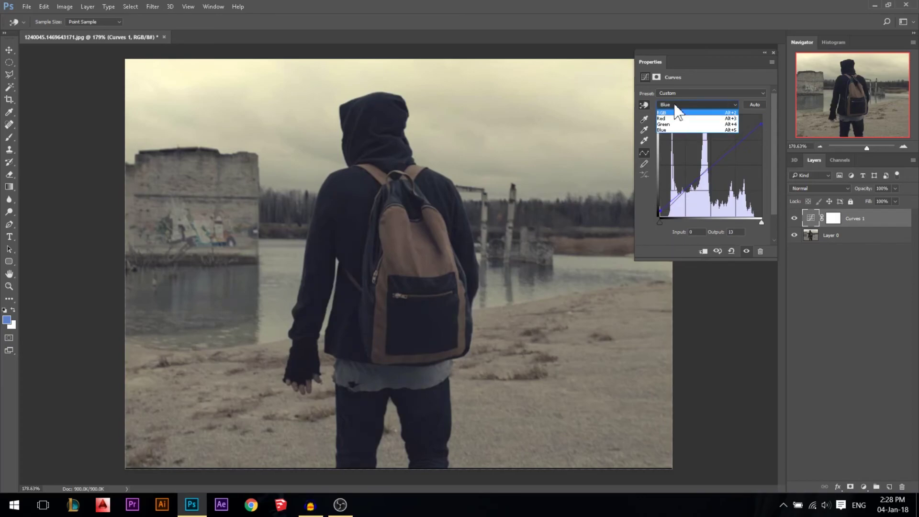
# On the RGB curve, pull shadow and highlight points slightly down, then close Properties.
pyautogui.click(675, 114)
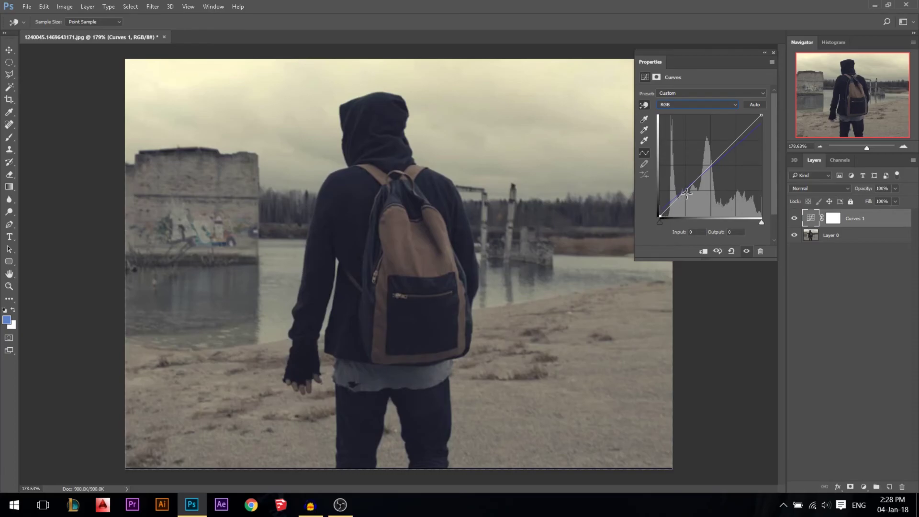
pyautogui.moveTo(687, 194); pyautogui.dragTo(686, 196)
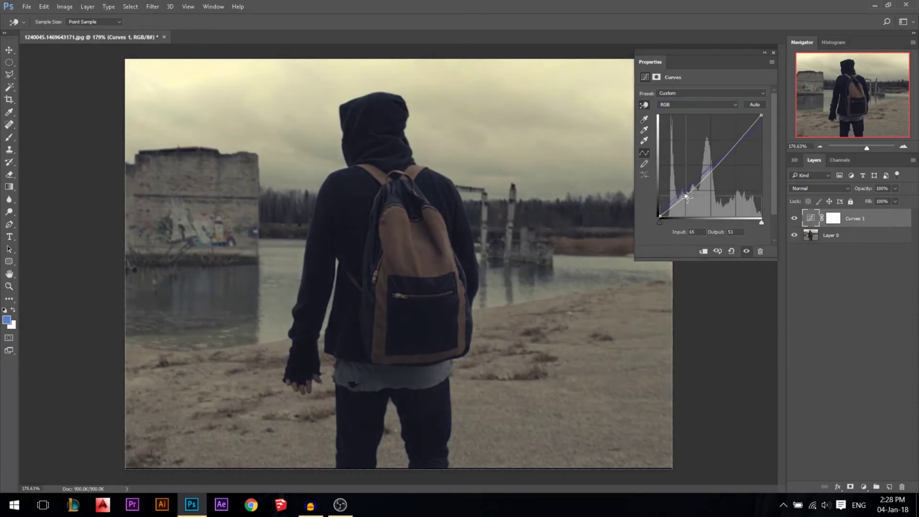
pyautogui.moveTo(742, 136); pyautogui.dragTo(740, 136)
pyautogui.click(772, 51)
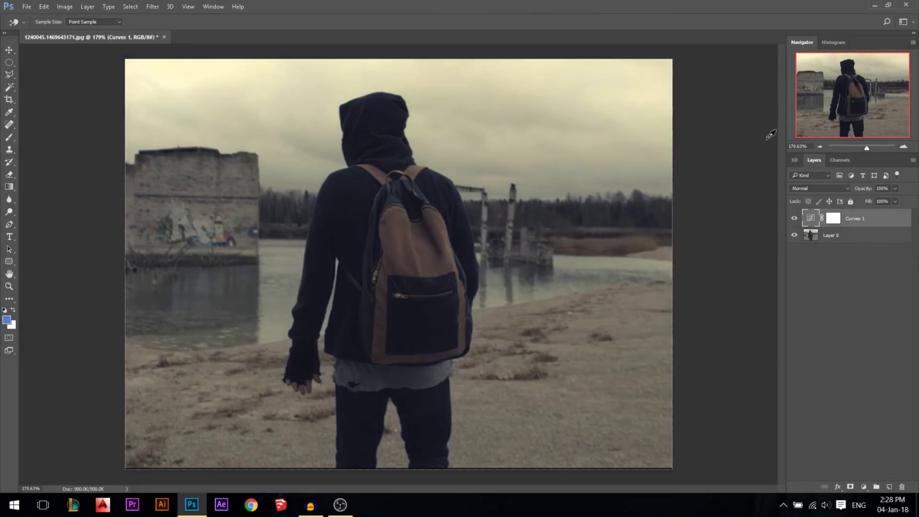
pyautogui.click(794, 219)
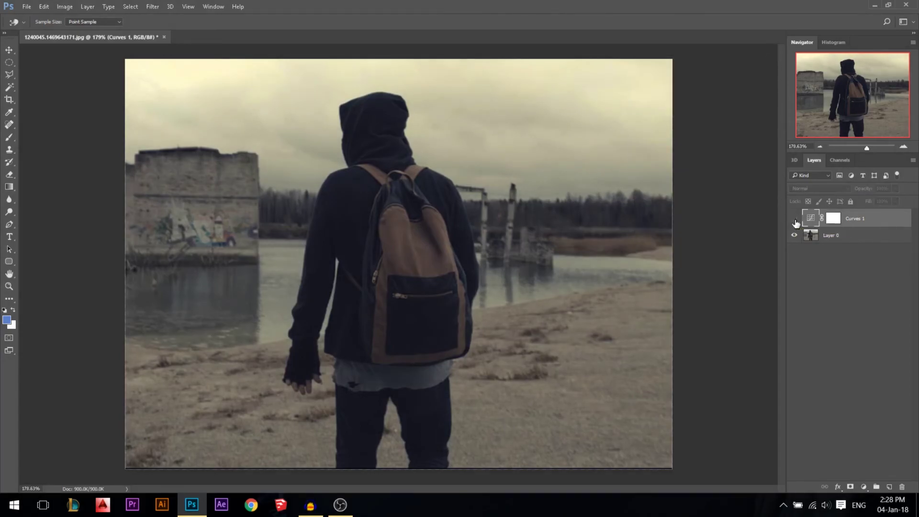
pyautogui.click(794, 220)
pyautogui.click(795, 220)
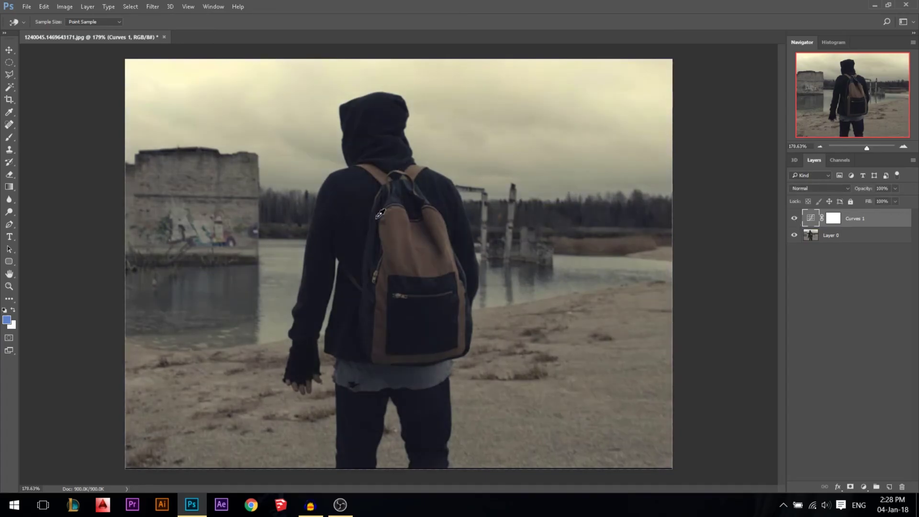
pyautogui.click(796, 223)
pyautogui.click(10, 49)
pyautogui.scroll(1, 409, 205)
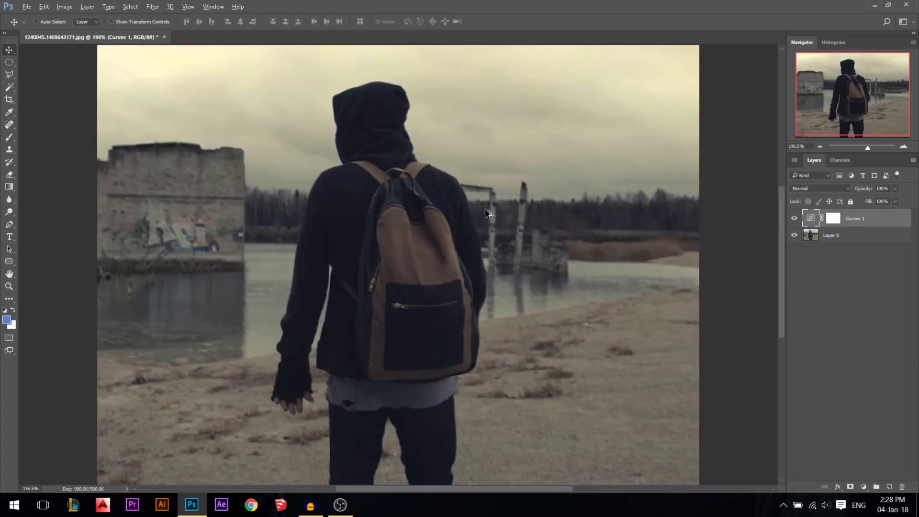
pyautogui.doubleClick(814, 225)
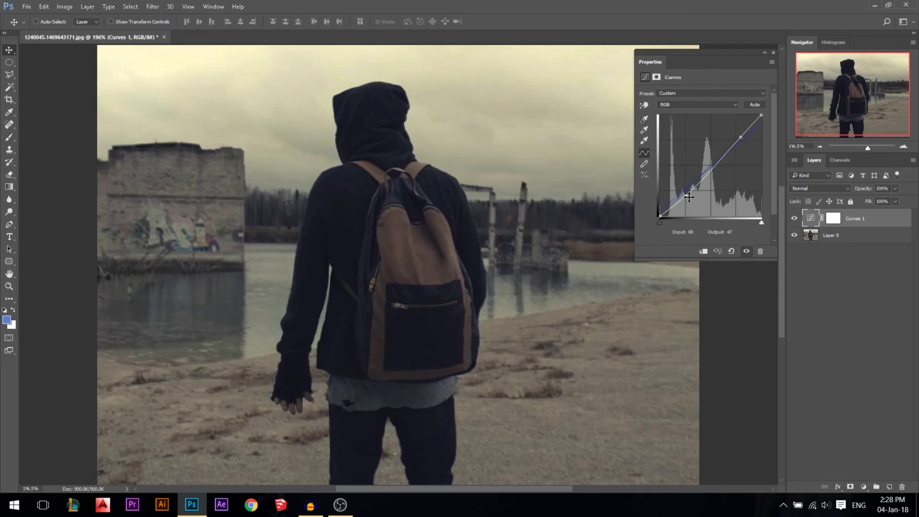
# Lower the RGB shadow point for more contrast, discard a Red channel boost, and close Properties.
pyautogui.moveTo(689, 197); pyautogui.dragTo(691, 204)
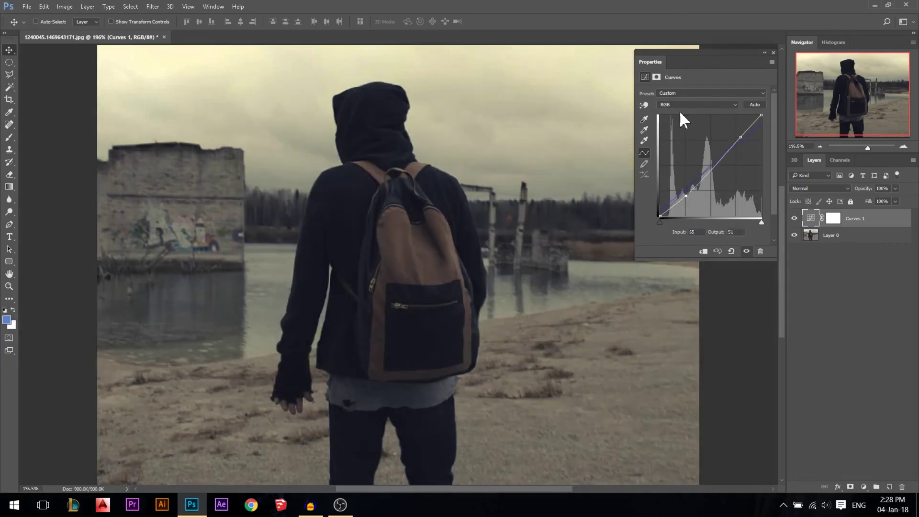
pyautogui.click(679, 105)
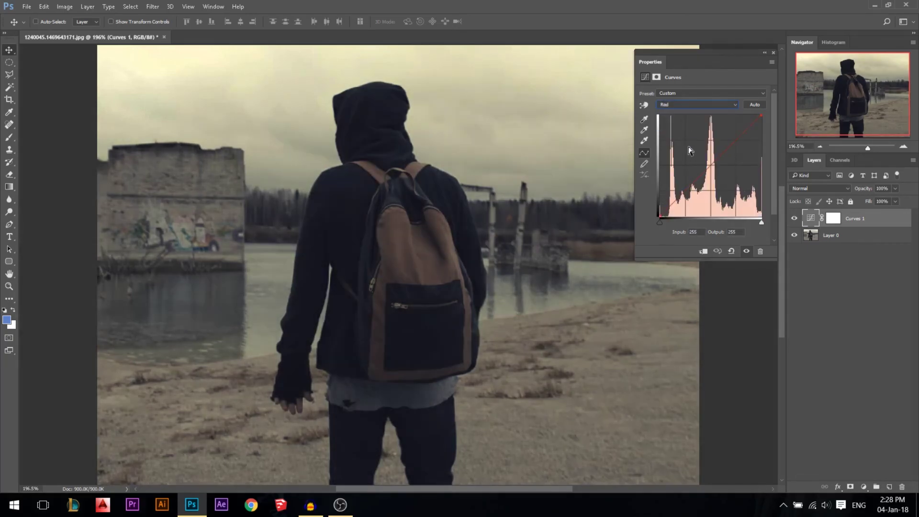
pyautogui.moveTo(711, 164); pyautogui.dragTo(775, 50)
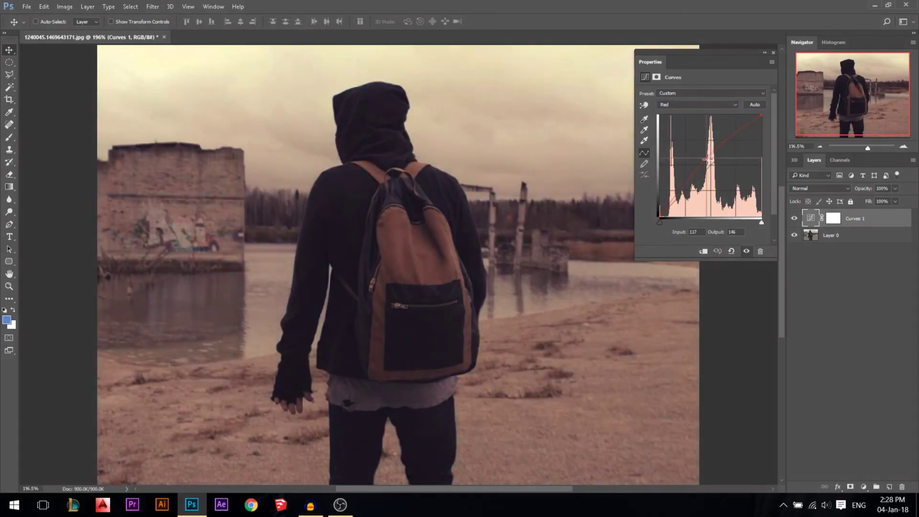
pyautogui.click(773, 51)
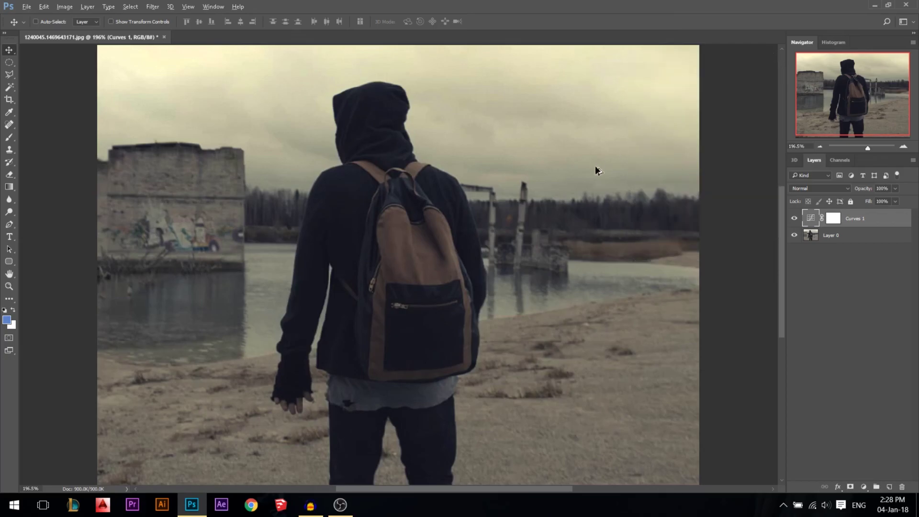
pyautogui.scroll(-1, 595, 166)
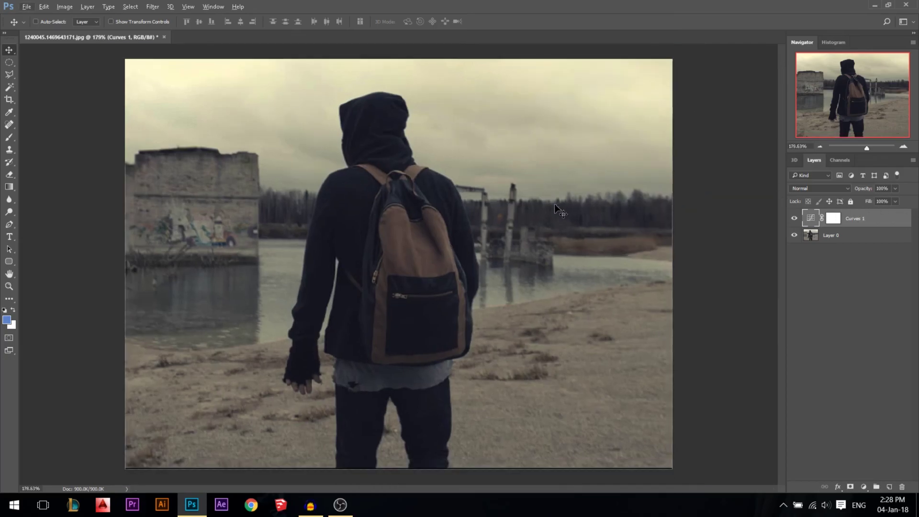
pyautogui.scroll(1, 529, 215)
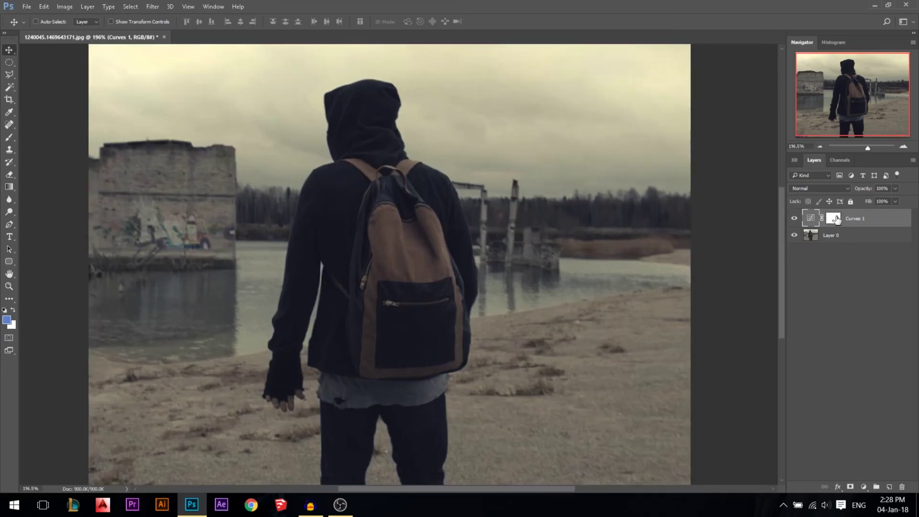